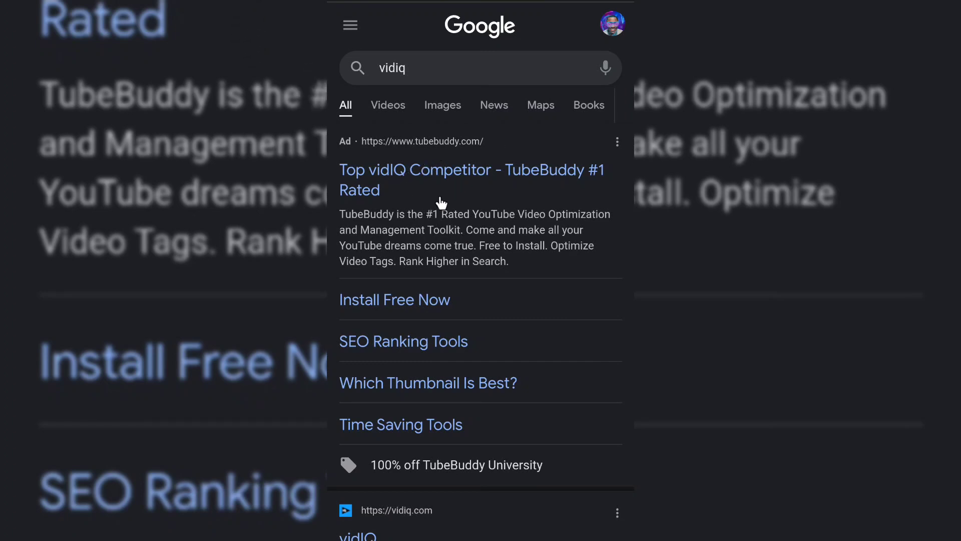
# Scroll the vidiq search results and open the official vidiq.com result
pyautogui.scroll(-3, 403, 363)
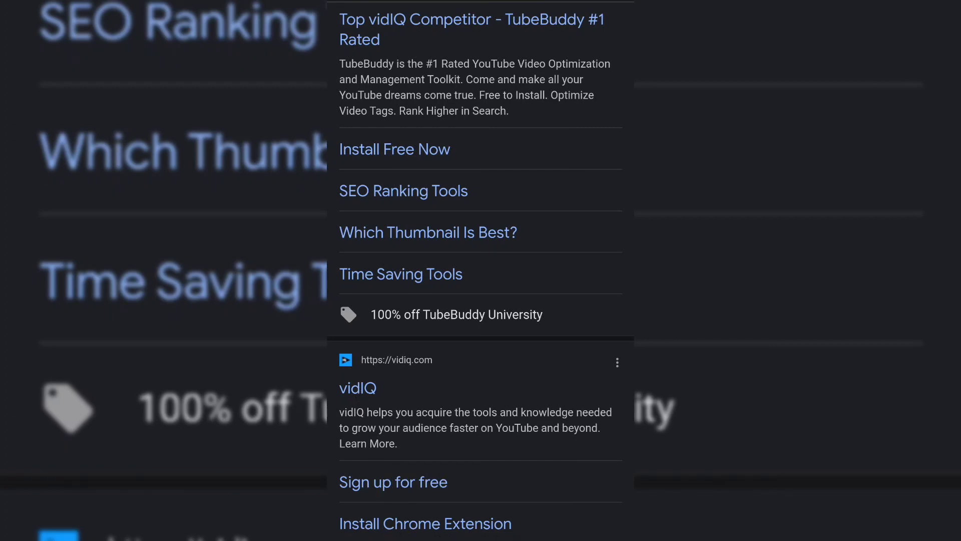
pyautogui.scroll(-4, 500, 534)
pyautogui.scroll(7, 421, 538)
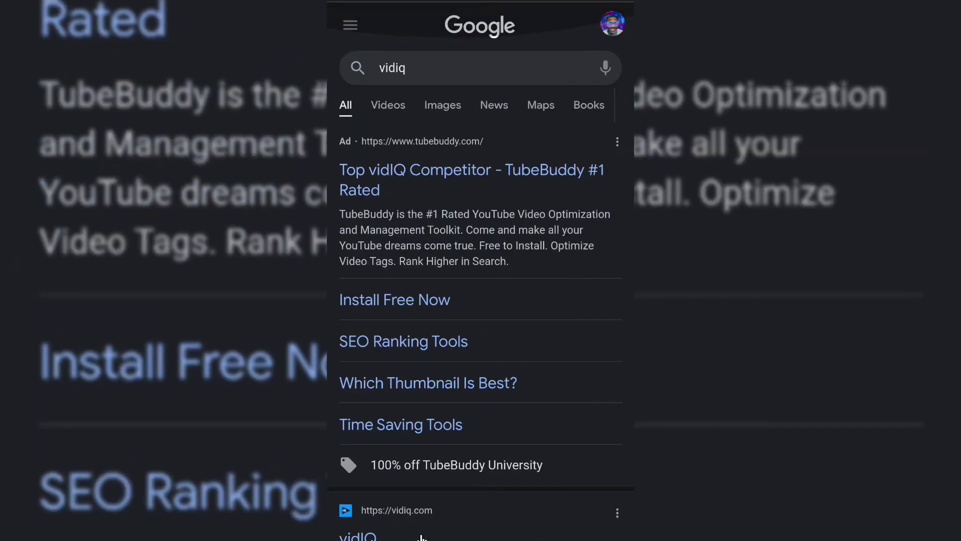
pyautogui.scroll(-2, 422, 538)
pyautogui.click(368, 440)
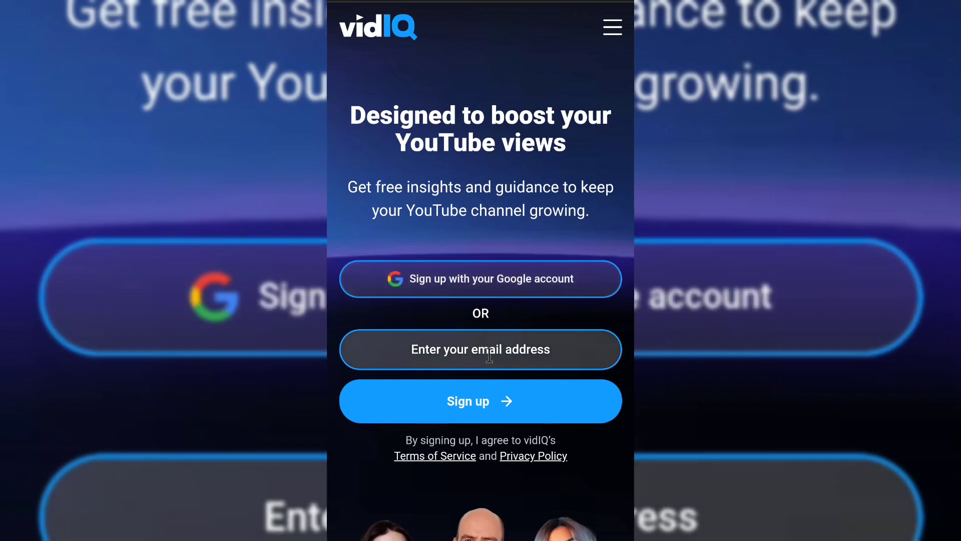
# Look over the vidIQ sign-up page and choose Sign up with your Google account
pyautogui.scroll(-3, 489, 356)
pyautogui.scroll(3, 489, 355)
pyautogui.scroll(-3, 489, 356)
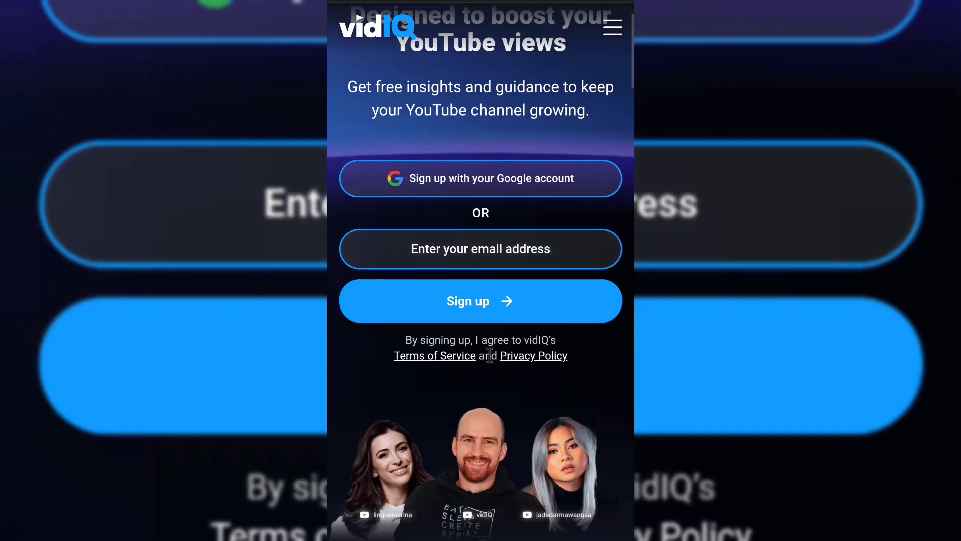
pyautogui.scroll(3, 489, 356)
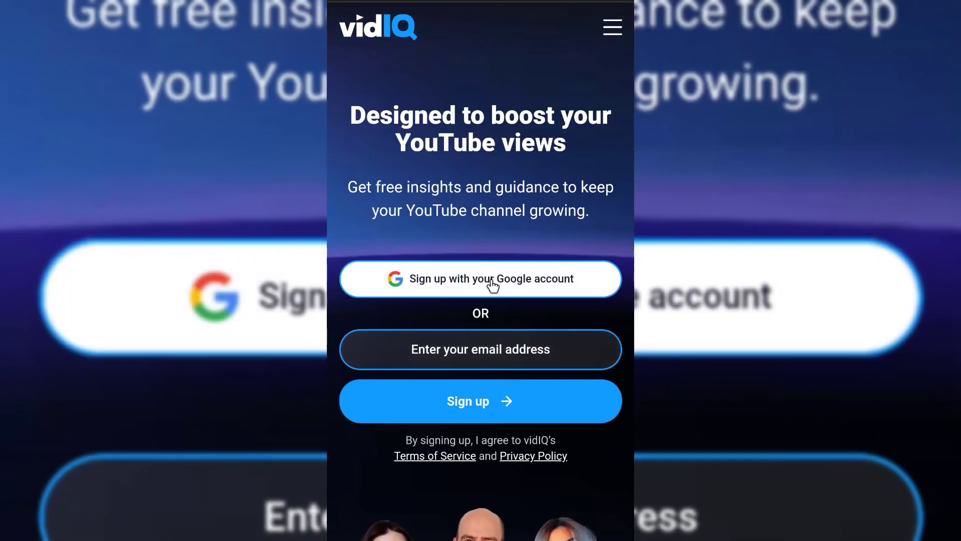
pyautogui.click(492, 284)
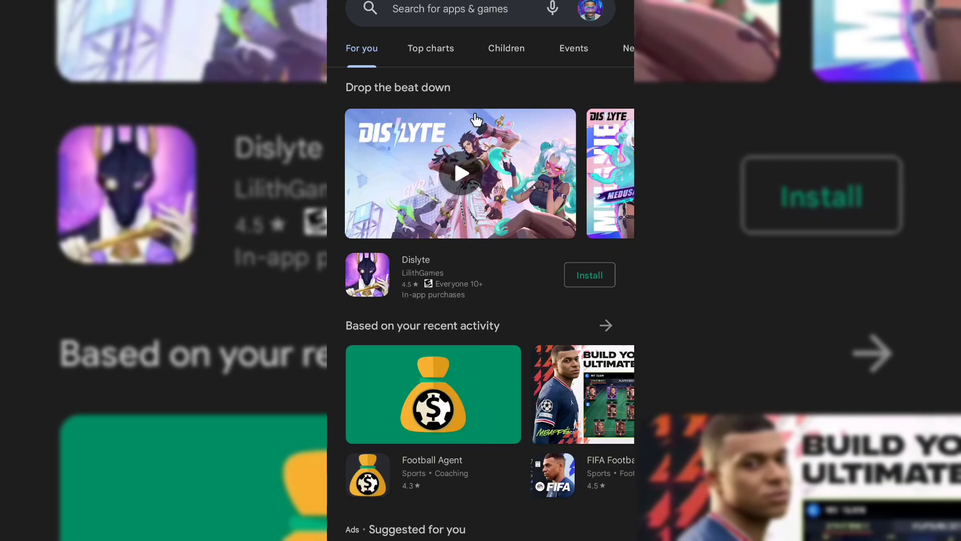
# Search the Play Store for 'kiwi br' and open the Kiwi Browser - Fast & Quiet page
pyautogui.click(441, 20)
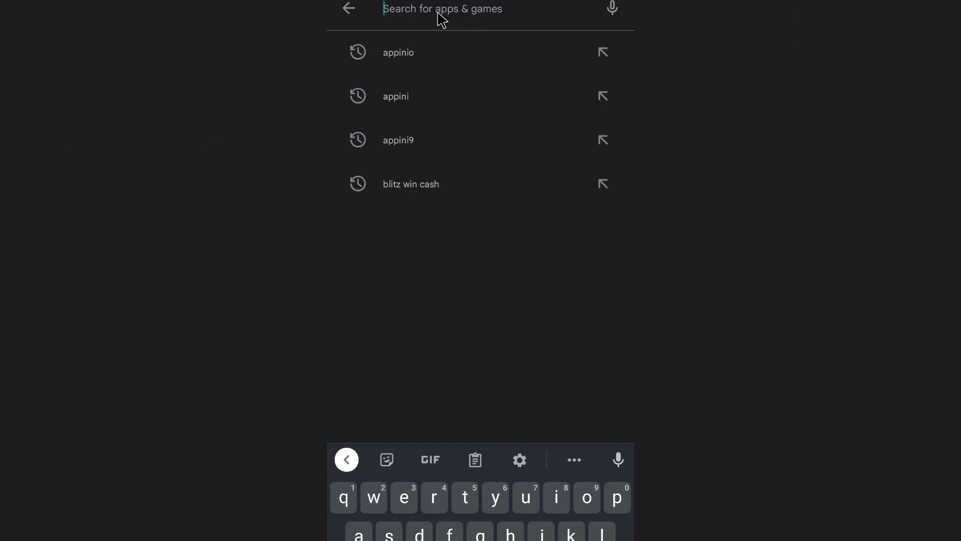
pyautogui.write('kiwi')
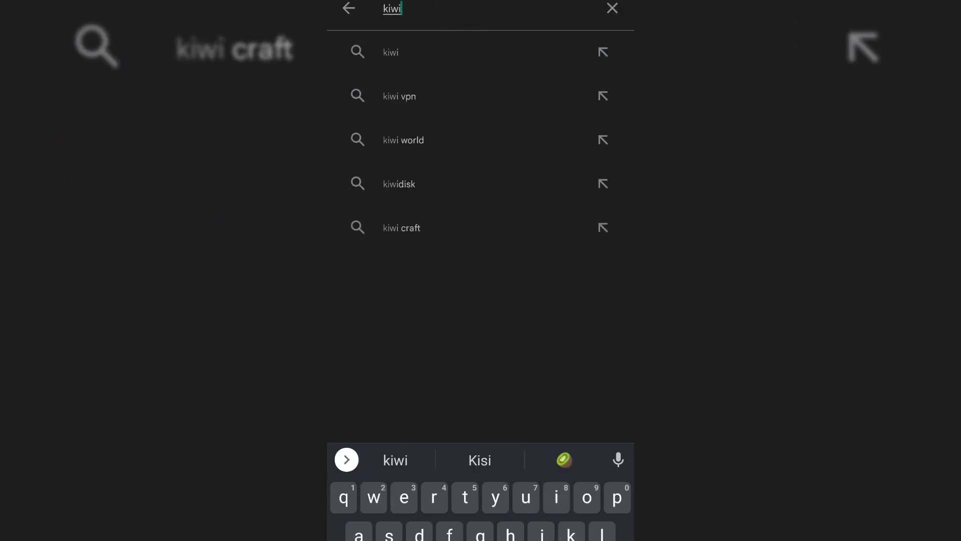
pyautogui.write(' br')
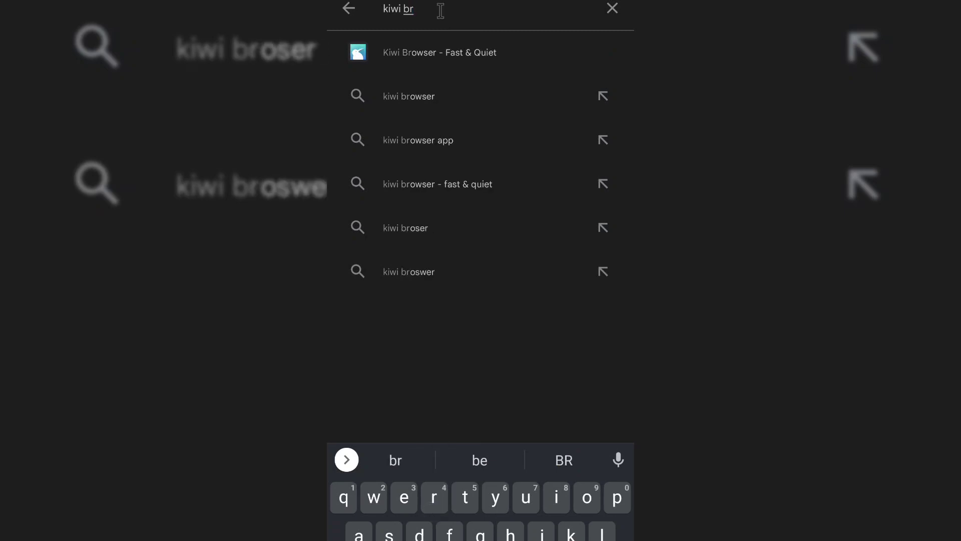
pyautogui.click(416, 60)
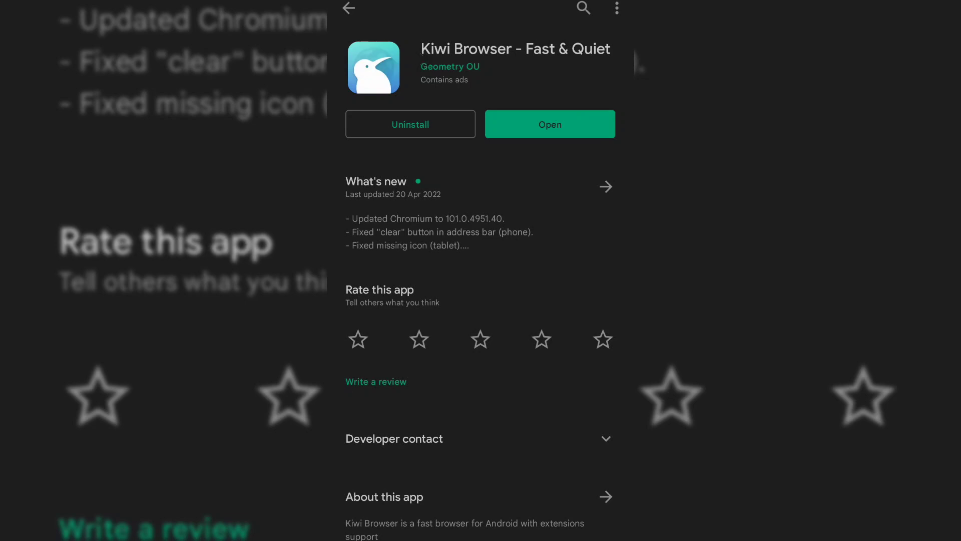
# Launch Kiwi Browser, enable Desktop site, and reload the vidiq search from history
pyautogui.click(549, 126)
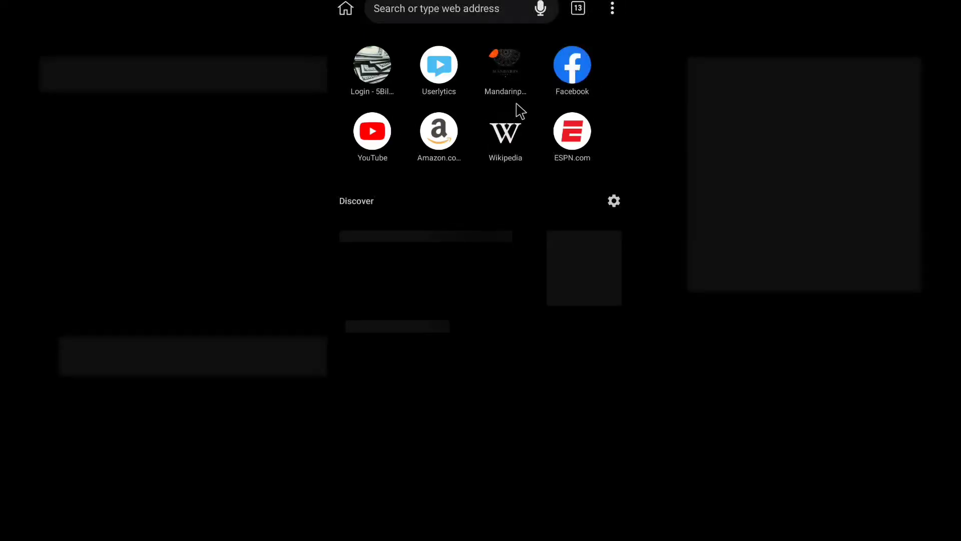
pyautogui.click(611, 10)
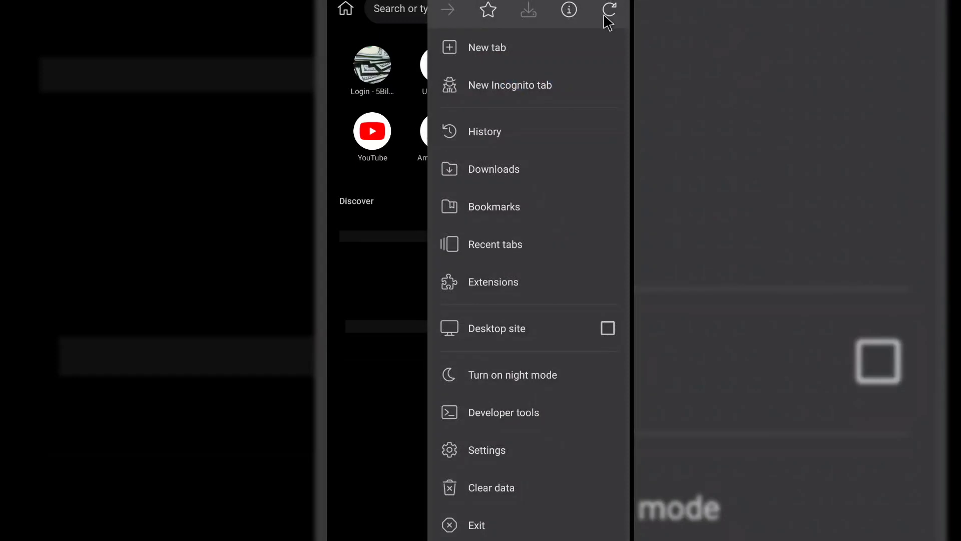
pyautogui.click(607, 328)
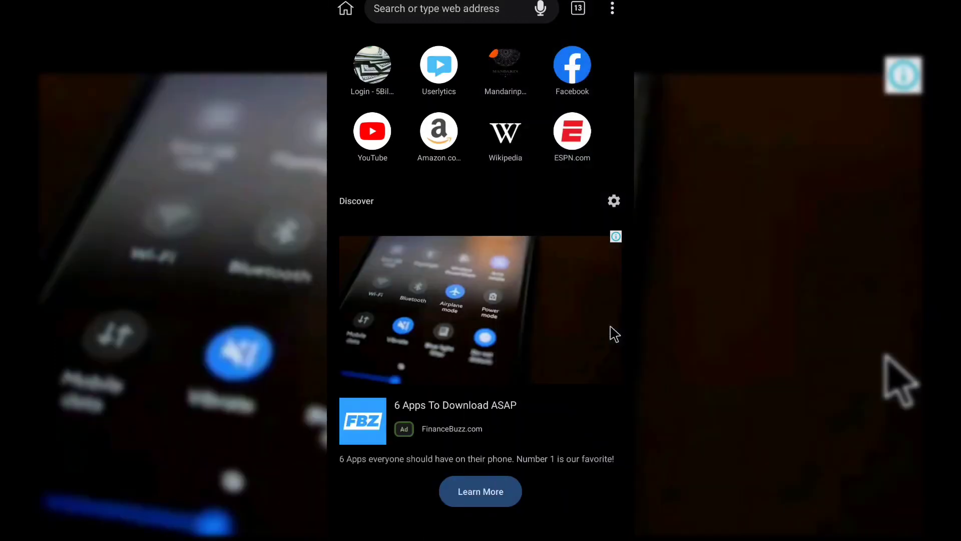
pyautogui.click(415, 12)
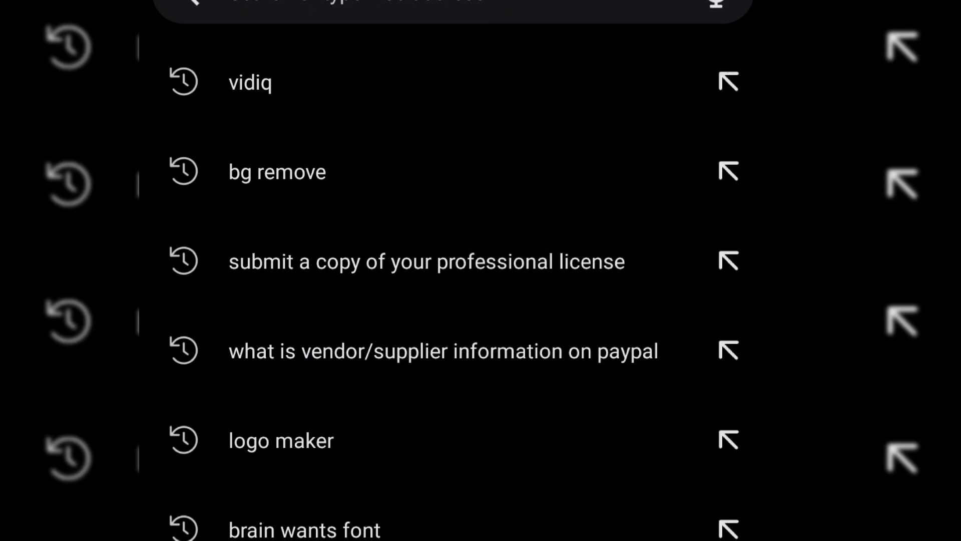
pyautogui.click(251, 82)
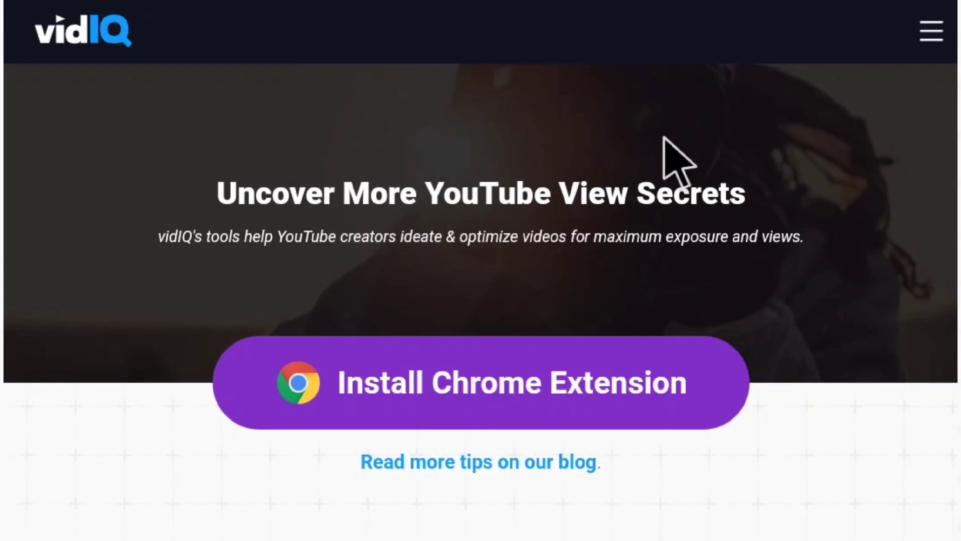
# Check vidIQ's navigation menu, then follow the Install Chrome Extension link
pyautogui.click(926, 34)
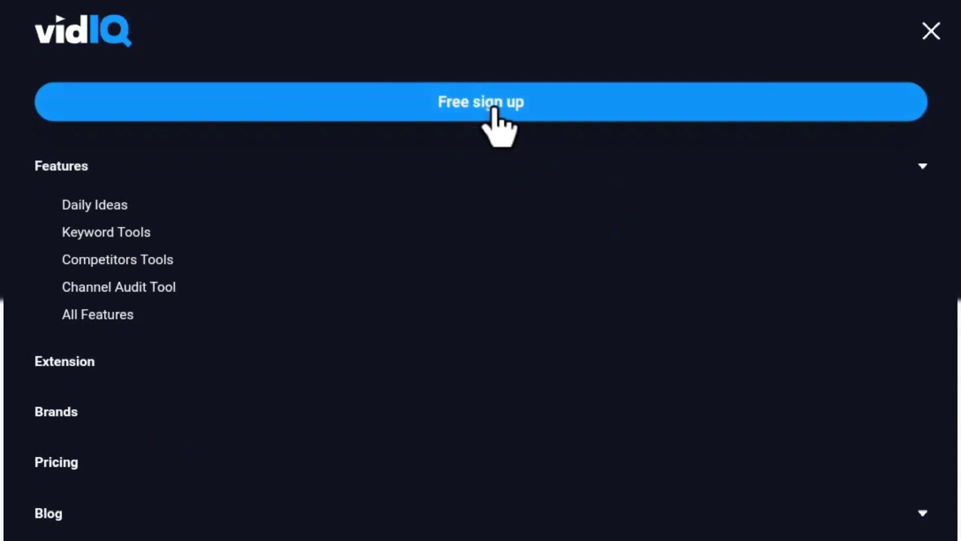
pyautogui.click(932, 45)
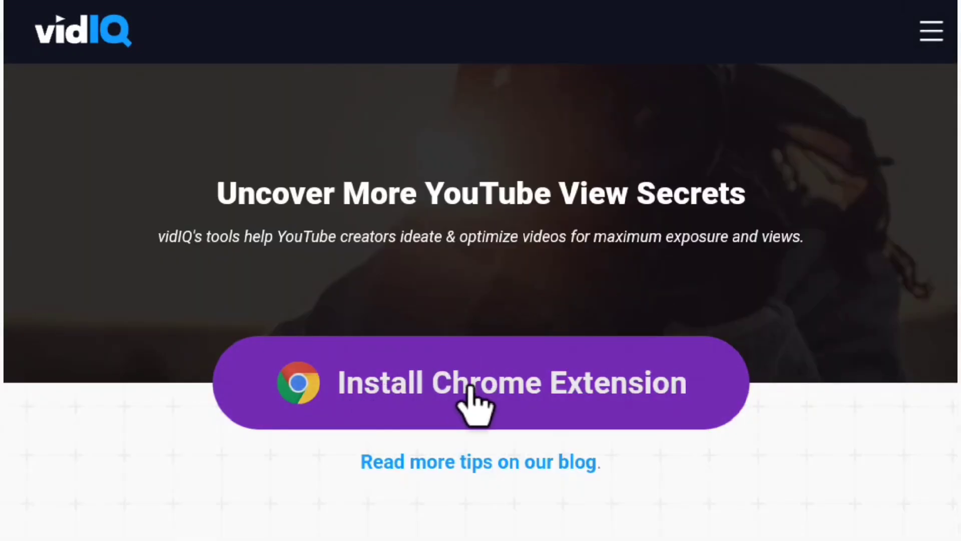
pyautogui.click(512, 402)
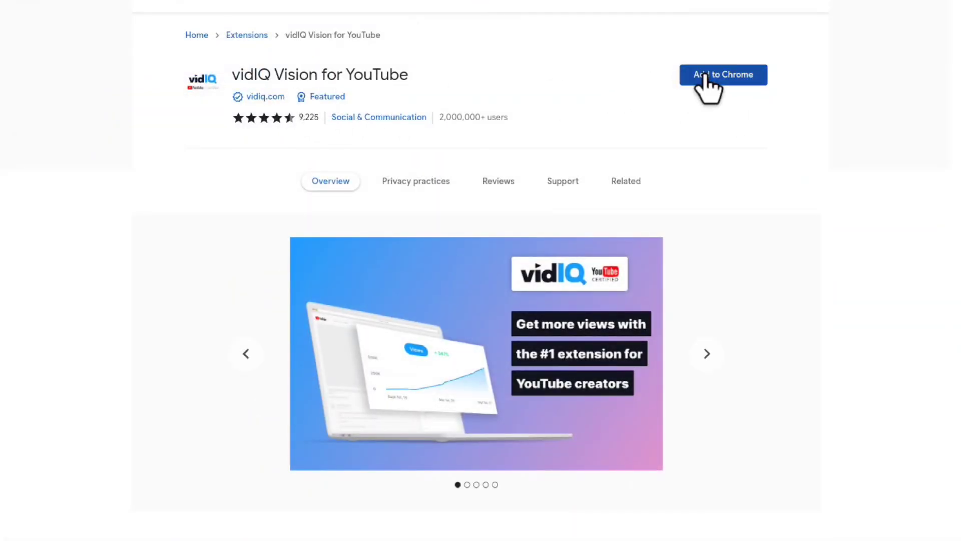
# Add vidIQ Vision for YouTube to Chrome and accept its permissions
pyautogui.click(723, 75)
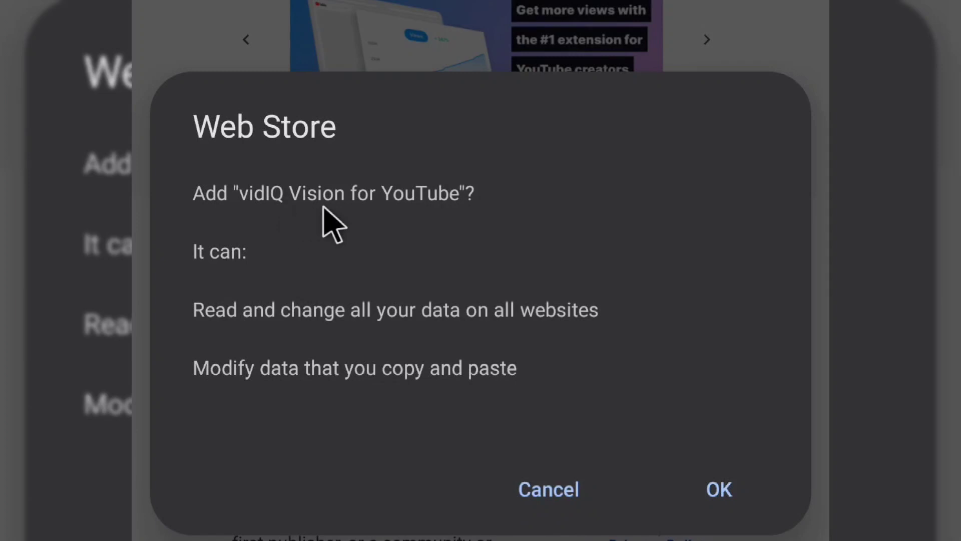
pyautogui.click(721, 493)
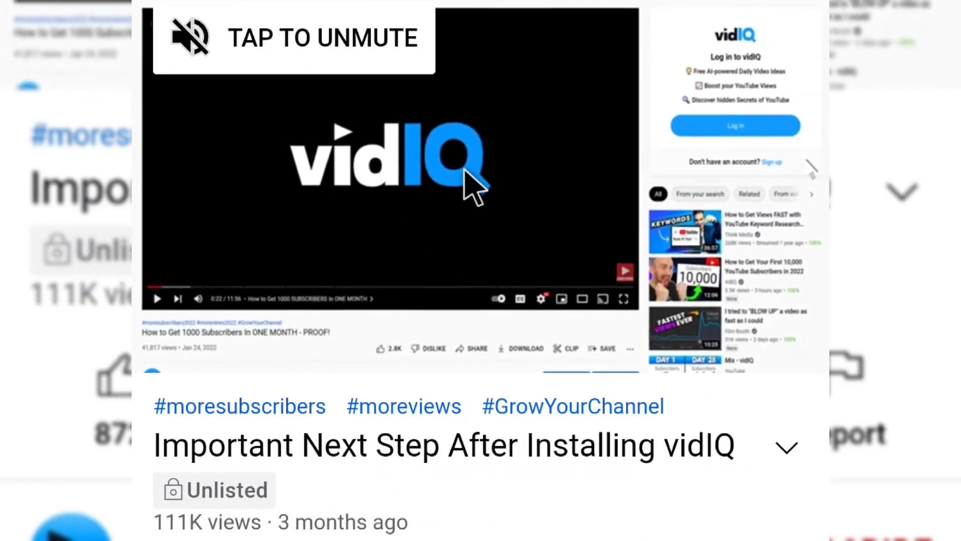
# Pause the Important Next Step After Installing vidIQ video
pyautogui.click(513, 143)
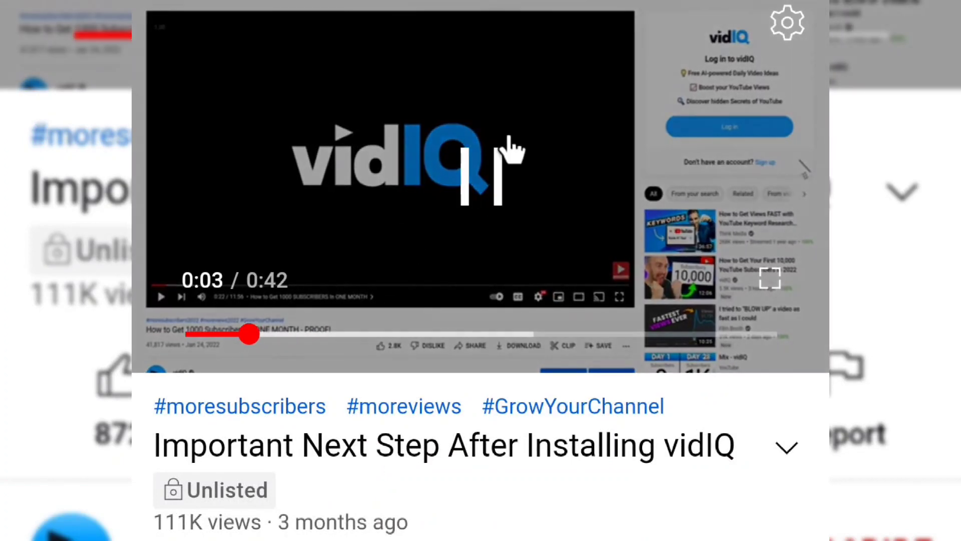
pyautogui.click(481, 174)
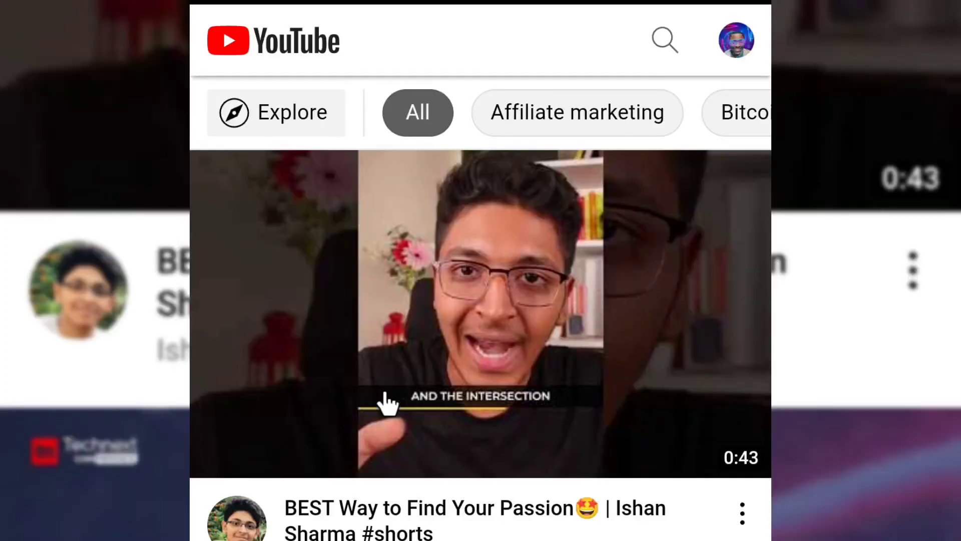
# Go from the YouTube account menu to your channel's VIDEOS tab
pyautogui.click(737, 43)
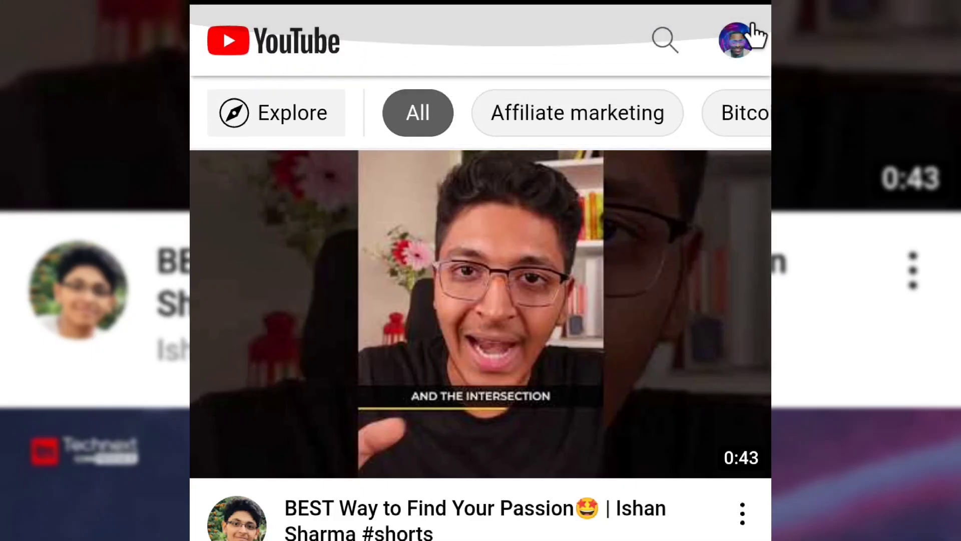
pyautogui.click(750, 36)
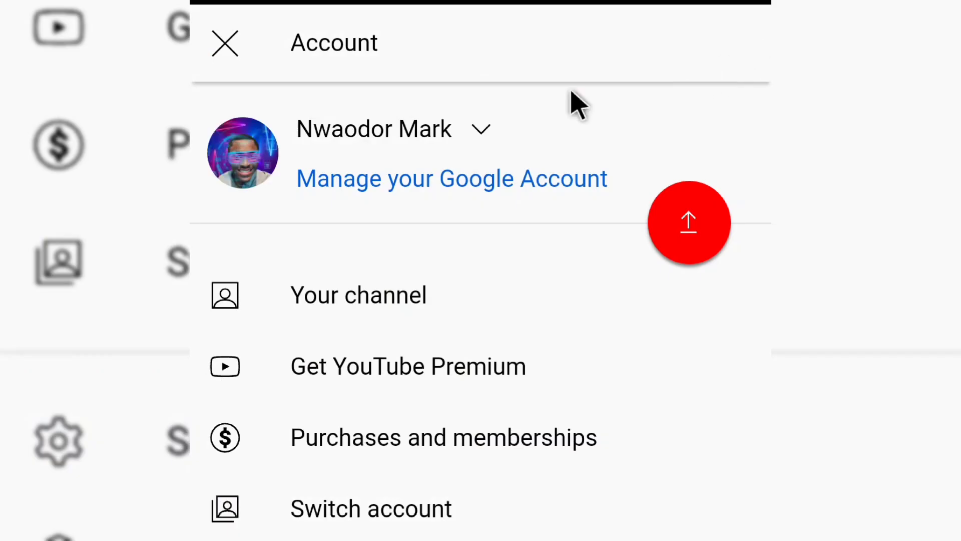
pyautogui.click(365, 284)
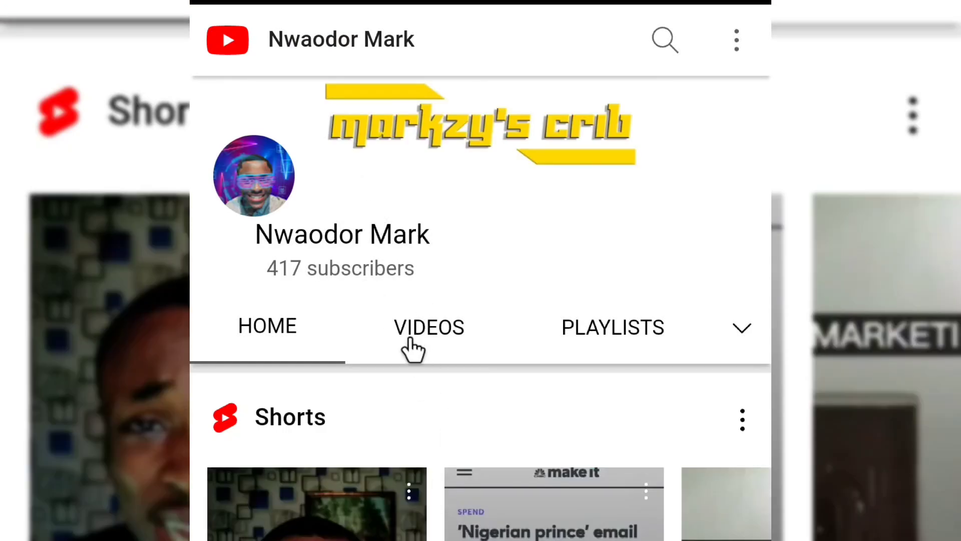
pyautogui.click(419, 345)
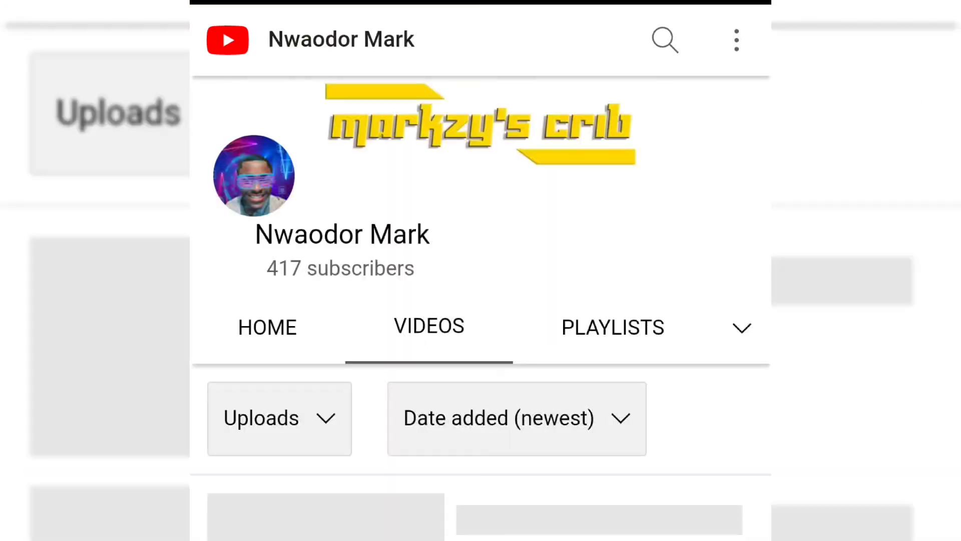
# Scroll the newest-first uploads list and bring up the browser's overflow menu
pyautogui.scroll(-10, 419, 354)
pyautogui.scroll(15, 480, 271)
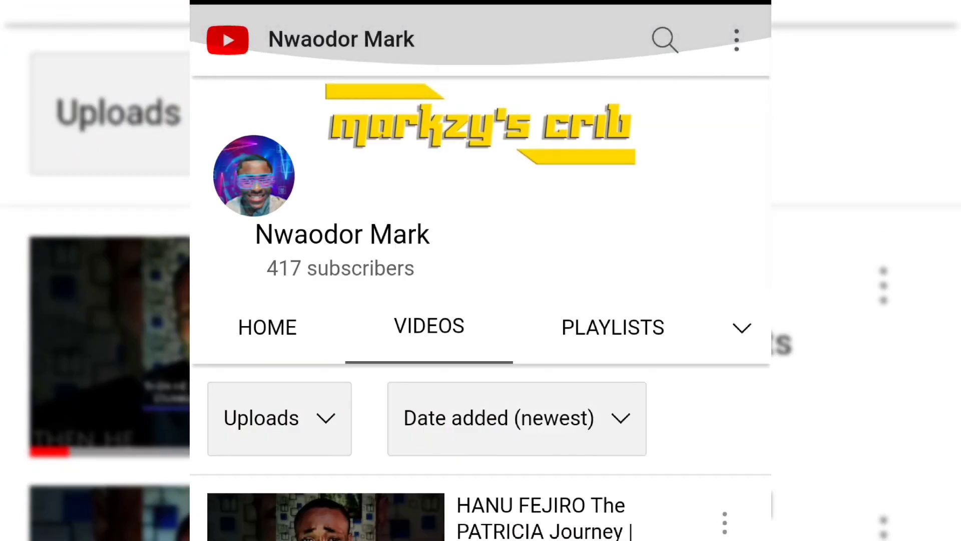
pyautogui.scroll(-4, 480, 270)
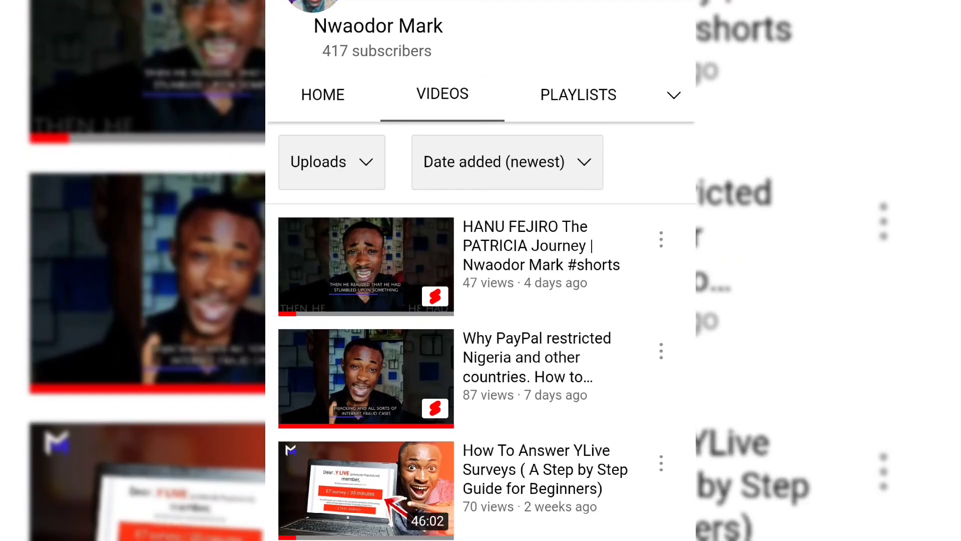
pyautogui.click(679, 6)
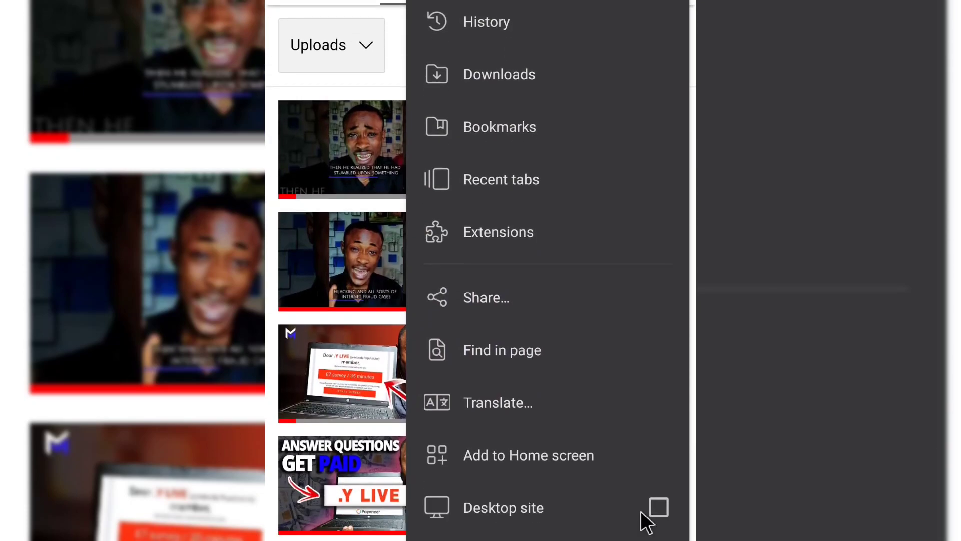
# Switch to the desktop site, open How To Create A Paypal Account 2022, and pause the ad
pyautogui.click(658, 485)
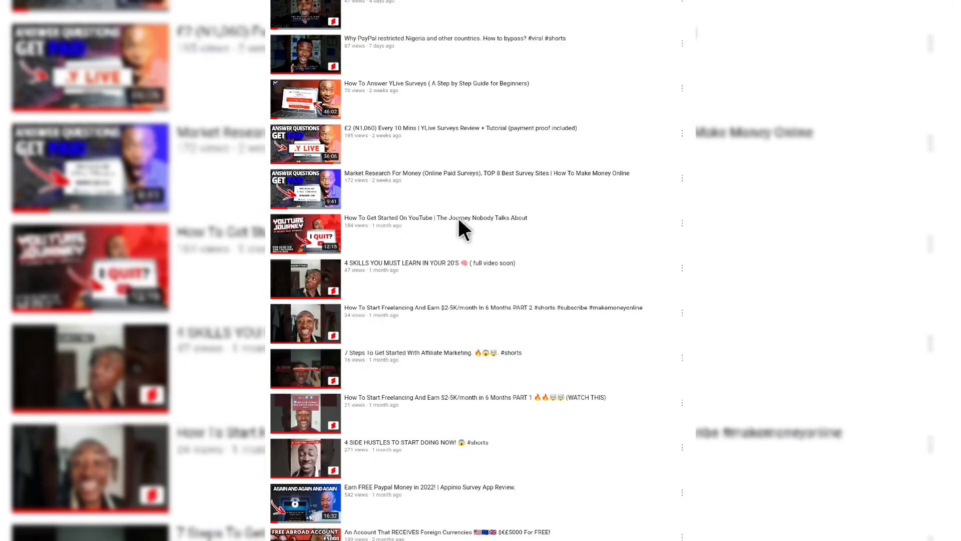
pyautogui.click(420, 80)
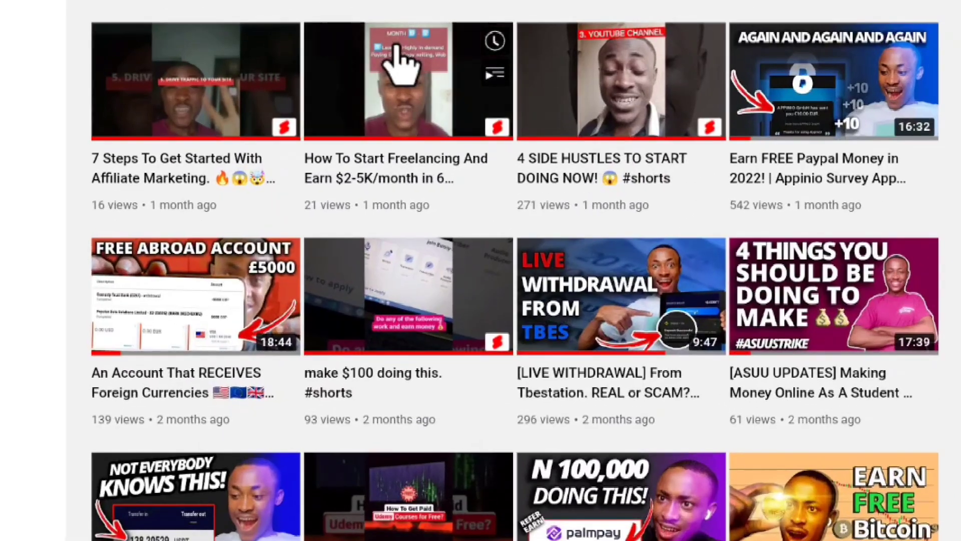
pyautogui.scroll(-6, 547, 103)
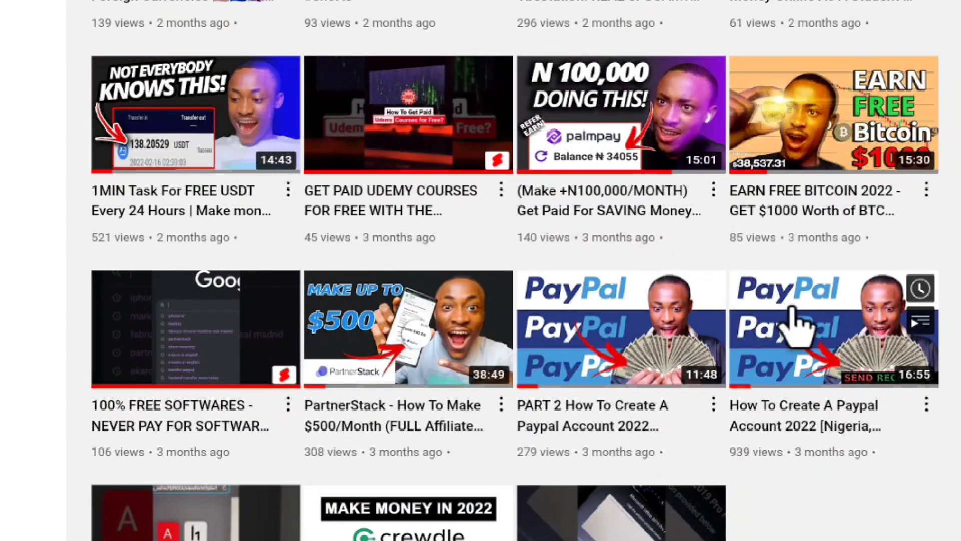
pyautogui.click(813, 334)
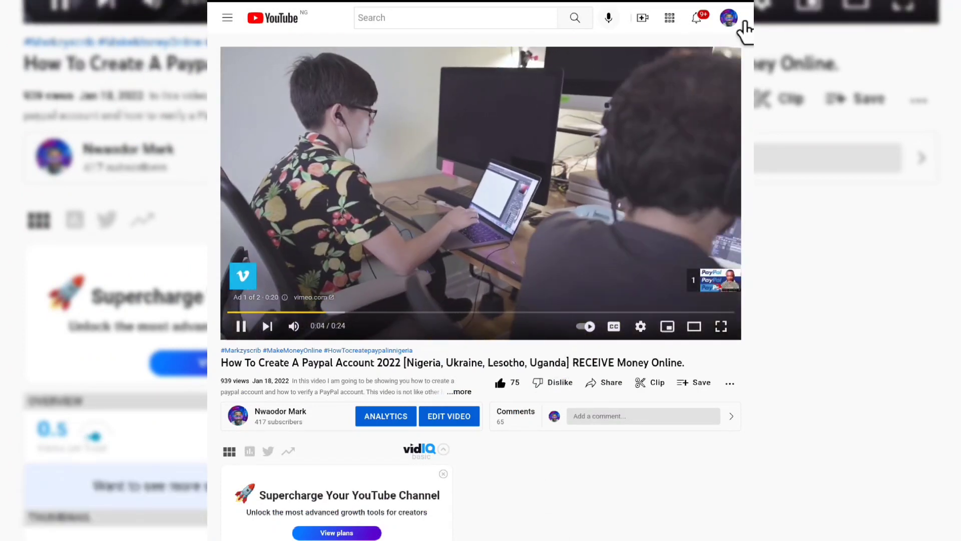
pyautogui.click(242, 327)
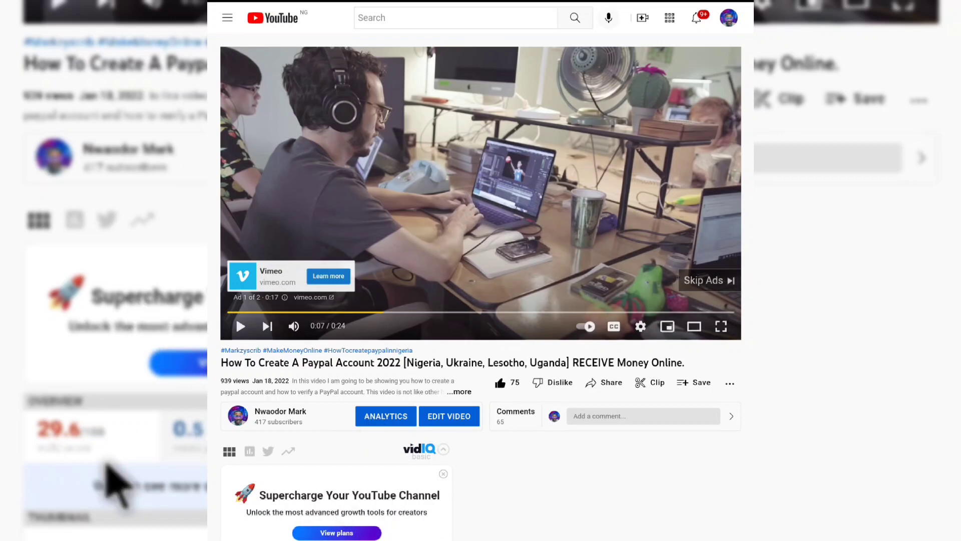
# Scroll through the video's vidIQ stats panel toward its video tags
pyautogui.moveTo(103, 453)
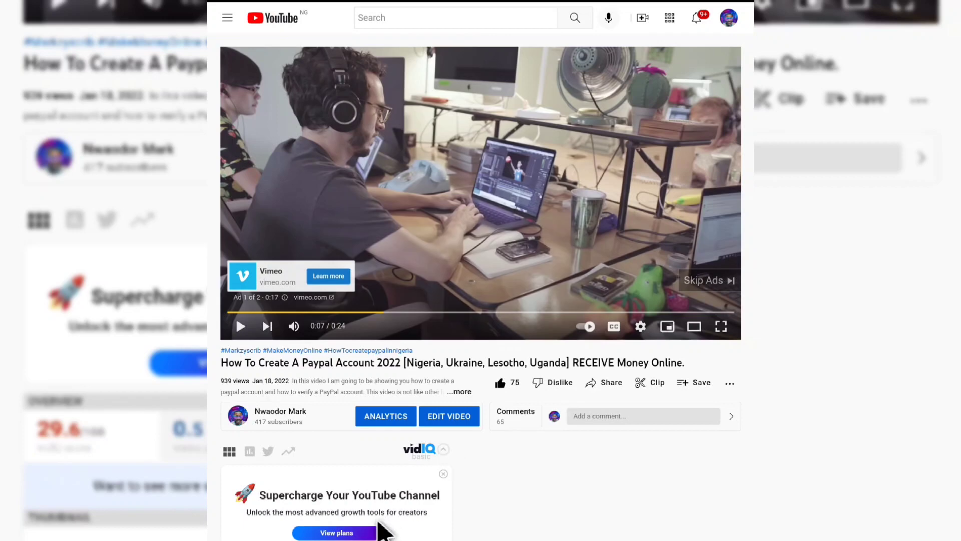
pyautogui.scroll(-2, 382, 521)
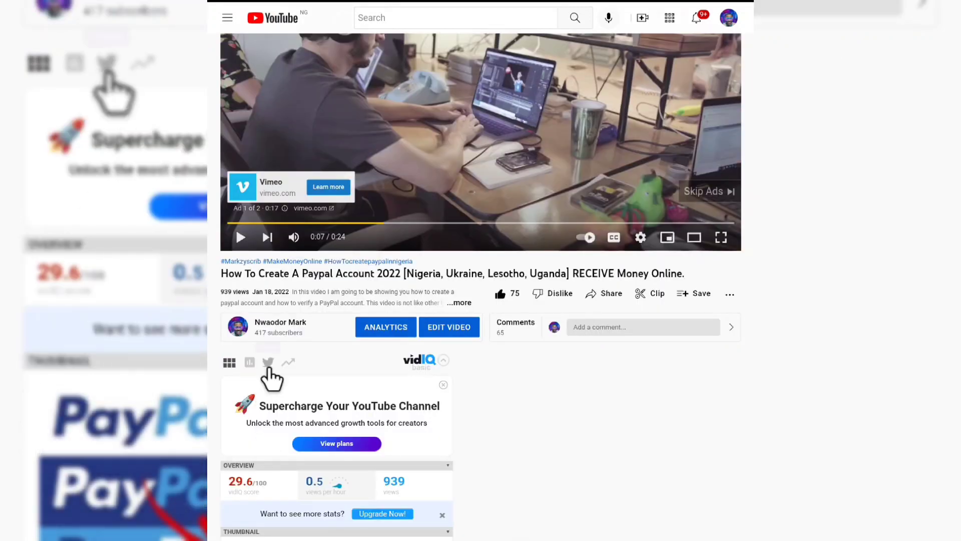
pyautogui.scroll(2, 266, 368)
pyautogui.scroll(-10, 429, 448)
pyautogui.scroll(-2, 429, 511)
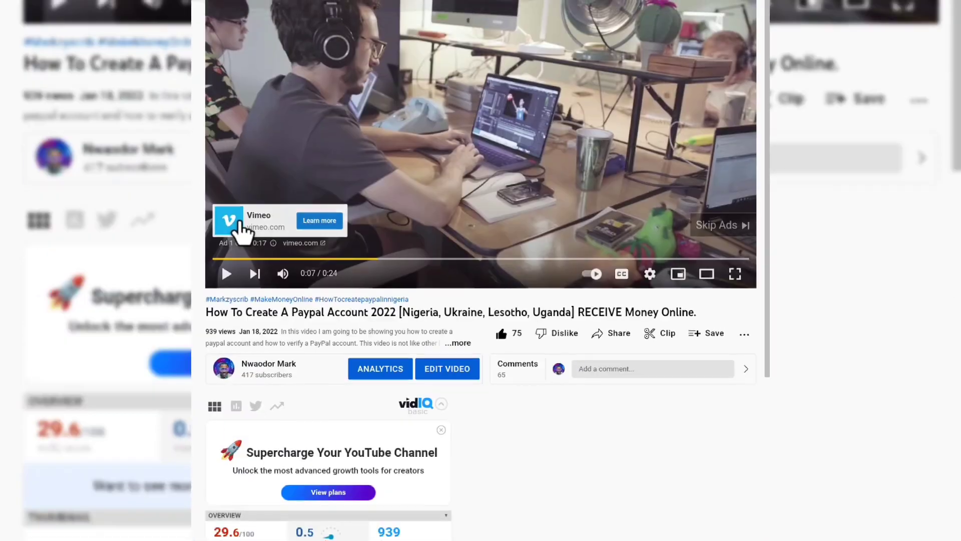
pyautogui.scroll(-2, 240, 231)
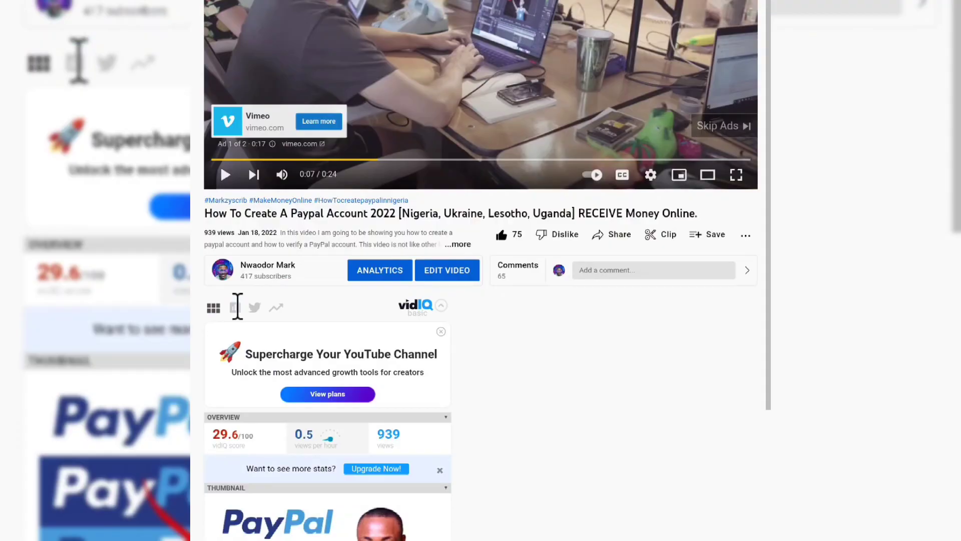
pyautogui.moveTo(240, 425)
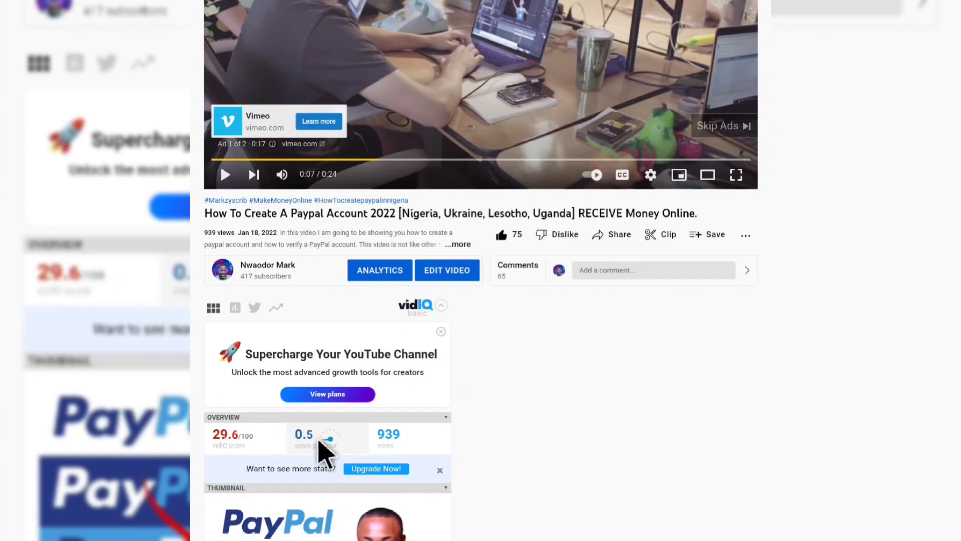
pyautogui.moveTo(321, 450)
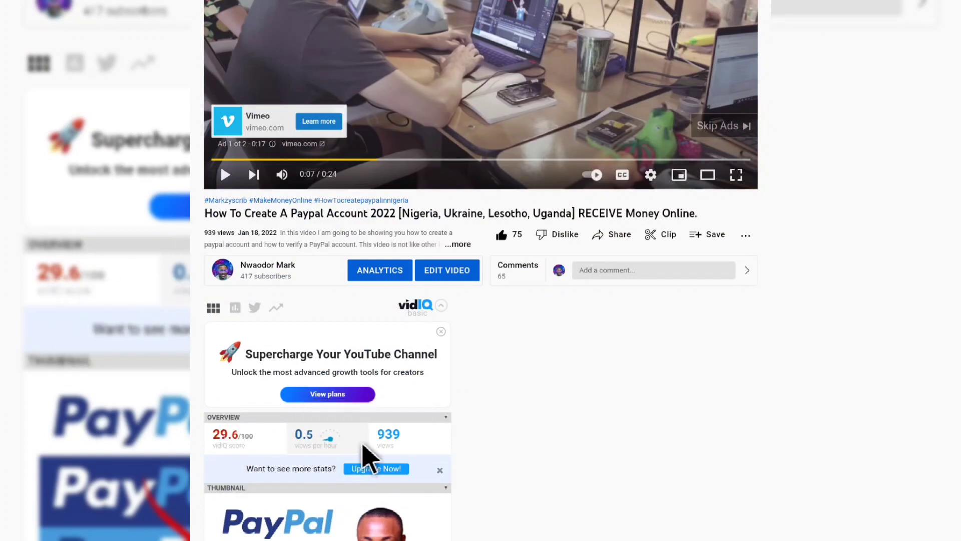
pyautogui.scroll(-3, 490, 505)
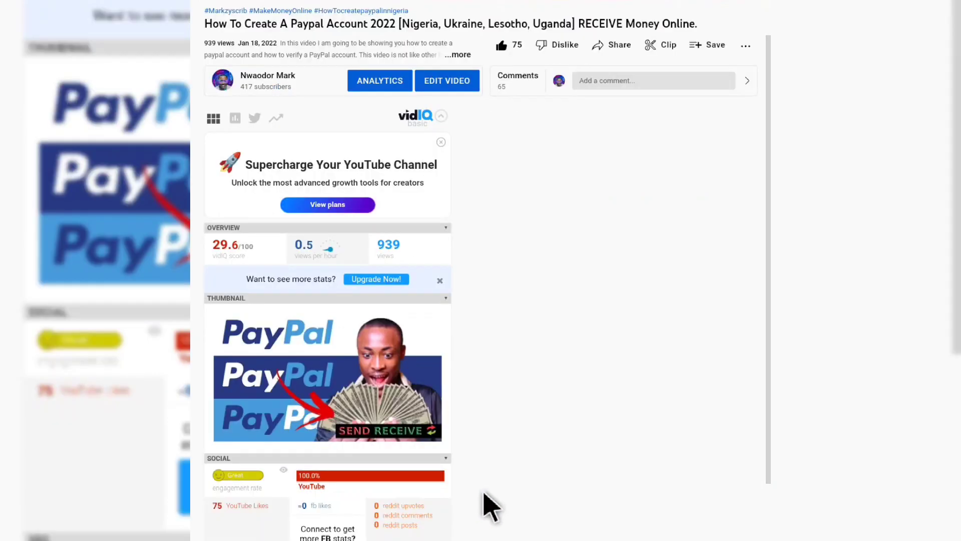
pyautogui.moveTo(242, 483)
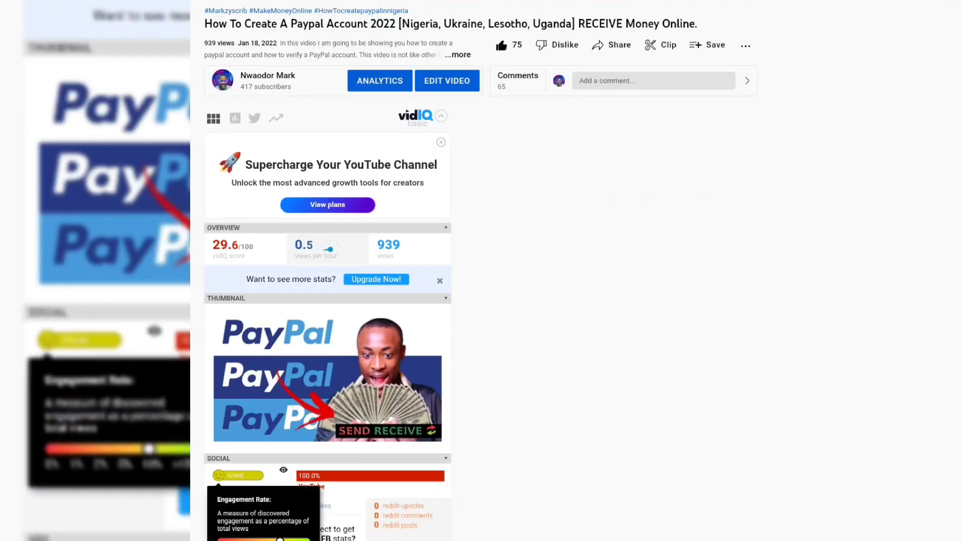
pyautogui.scroll(-5, 225, 450)
pyautogui.scroll(-2, 215, 440)
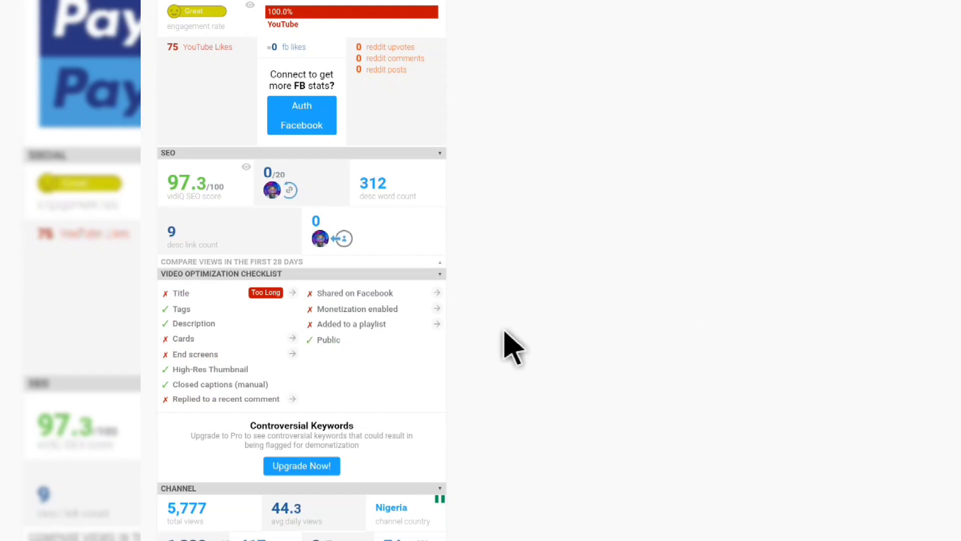
pyautogui.moveTo(265, 292)
pyautogui.scroll(-4, 232, 370)
# Scroll the vidIQ panel down to the Video Tags section
pyautogui.scroll(-4, 238, 370)
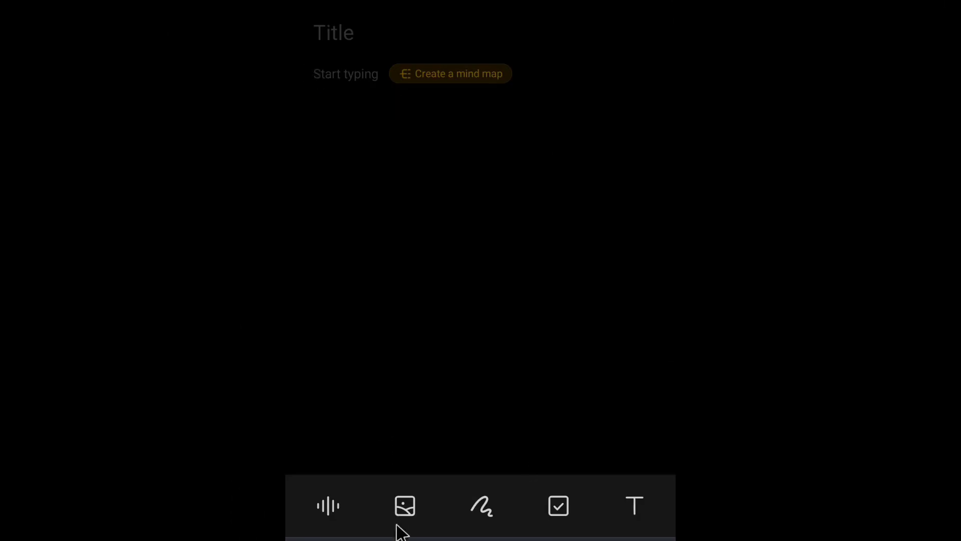
# Paste the PayPal tags into a new note and copy the full tag list
pyautogui.write('how to create paypal account,how to open a paypal account,PayPal account,create a paypal account in nigeria,open paypal account in nigeria,paypal account in ukraine,paypal,how to open paypal account in uganda,paypal account in uganda,lesotho paypal,the weekend,make money online,how to receive money on paypal,how to send and receive money in paypal,how to verify paypal in nigeria,paypal account,how to get free paypal money,nigerian paypal account')
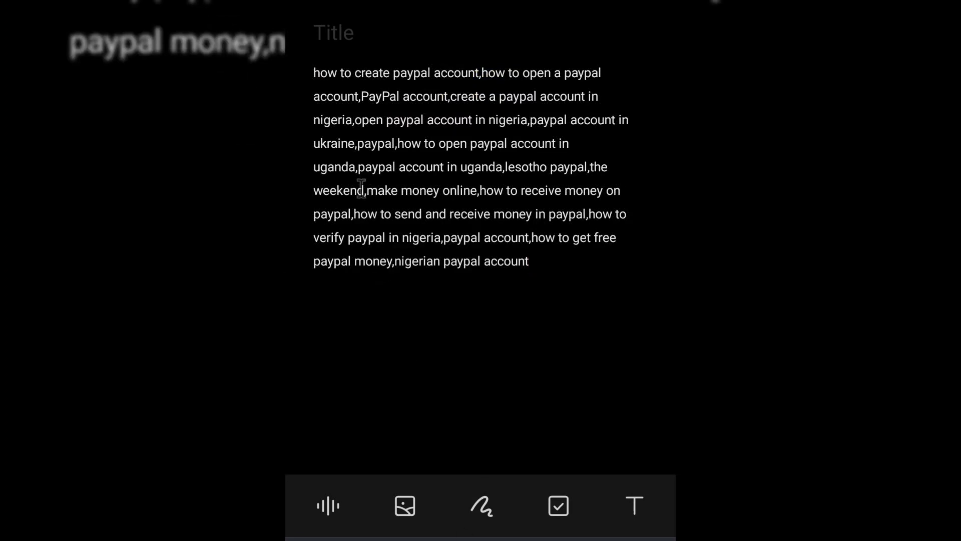
pyautogui.moveTo(324, 80); pyautogui.dragTo(609, 284)
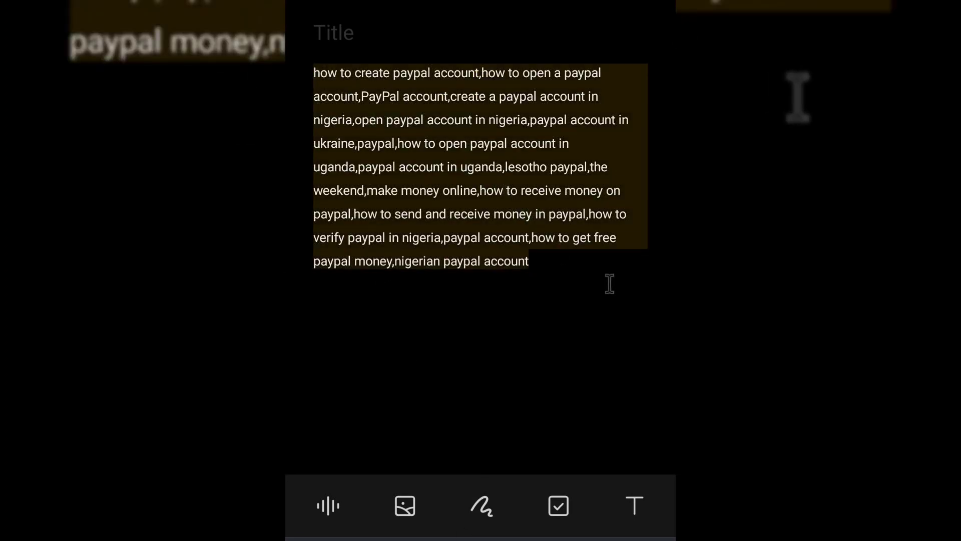
pyautogui.click(446, 10)
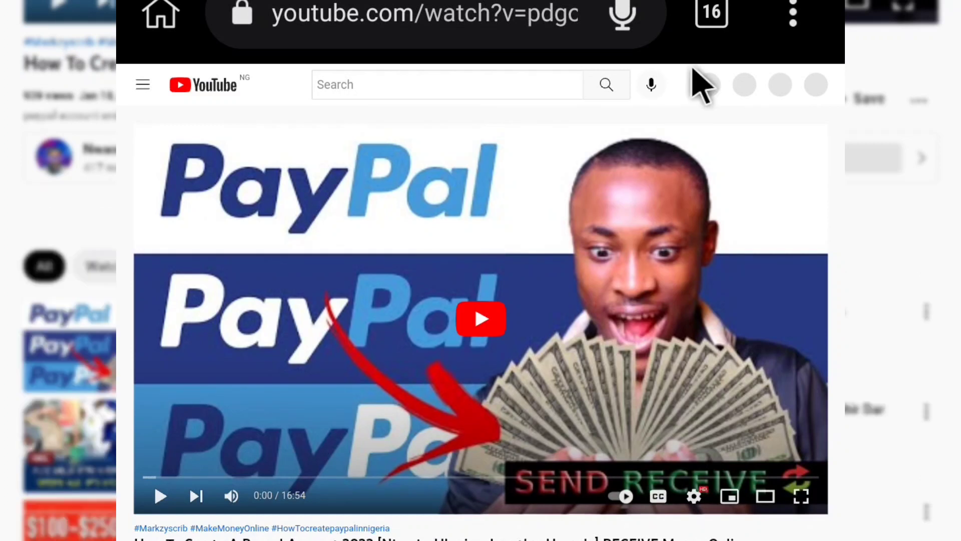
# Go to YouTube Studio from the YouTube account menu to load the Channel dashboard
pyautogui.scroll(-10, 615, 354)
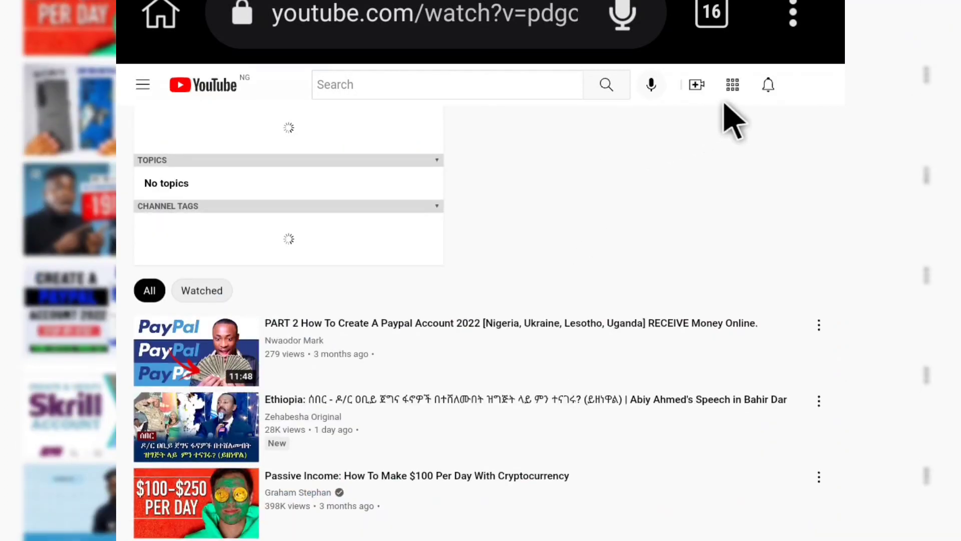
pyautogui.click(809, 88)
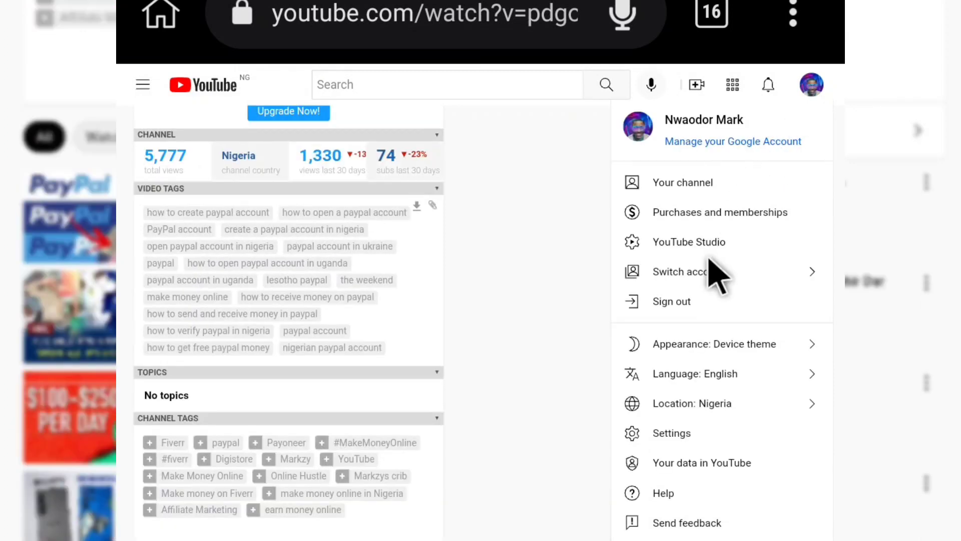
pyautogui.click(696, 253)
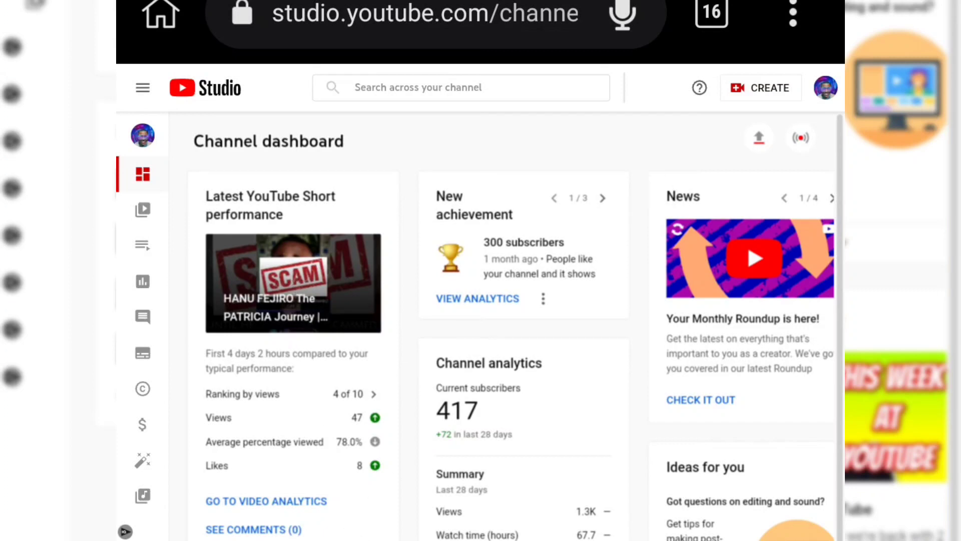
# Upload a video file from the phone via CREATE > Upload videos, dismissing the camera prompt
pyautogui.click(779, 94)
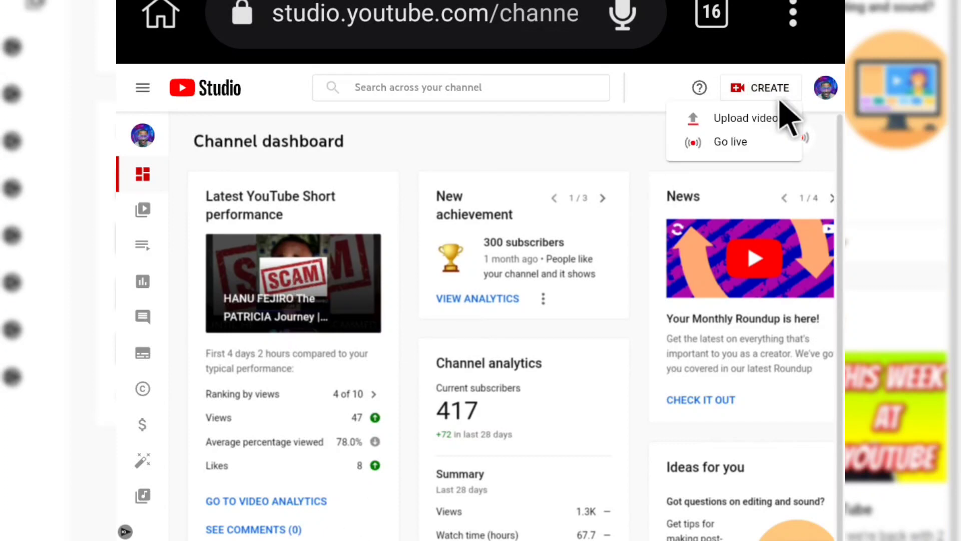
pyautogui.click(738, 121)
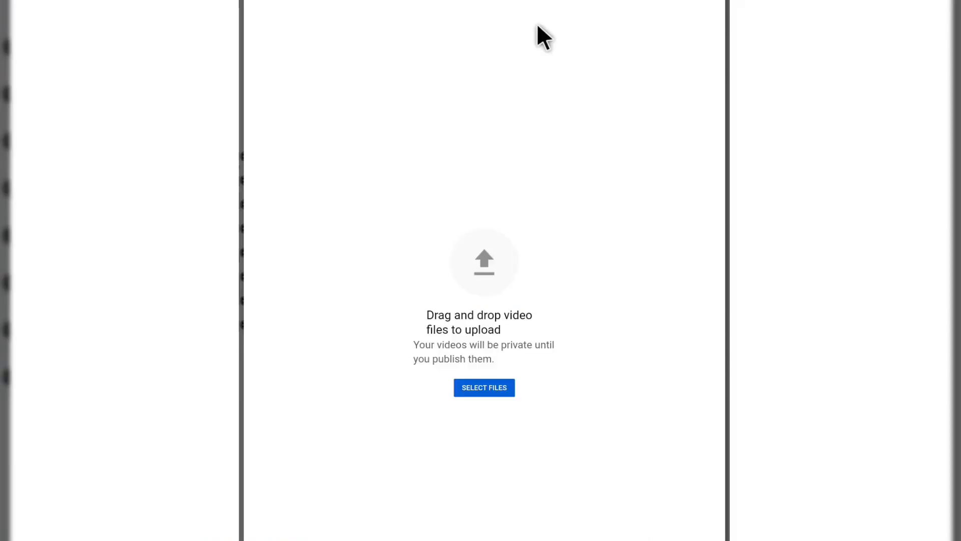
pyautogui.click(479, 394)
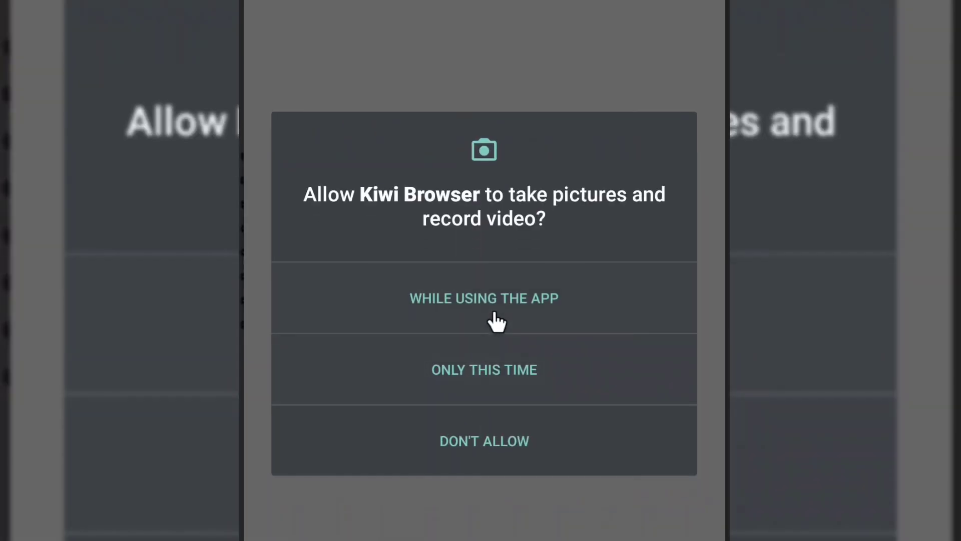
pyautogui.click(495, 313)
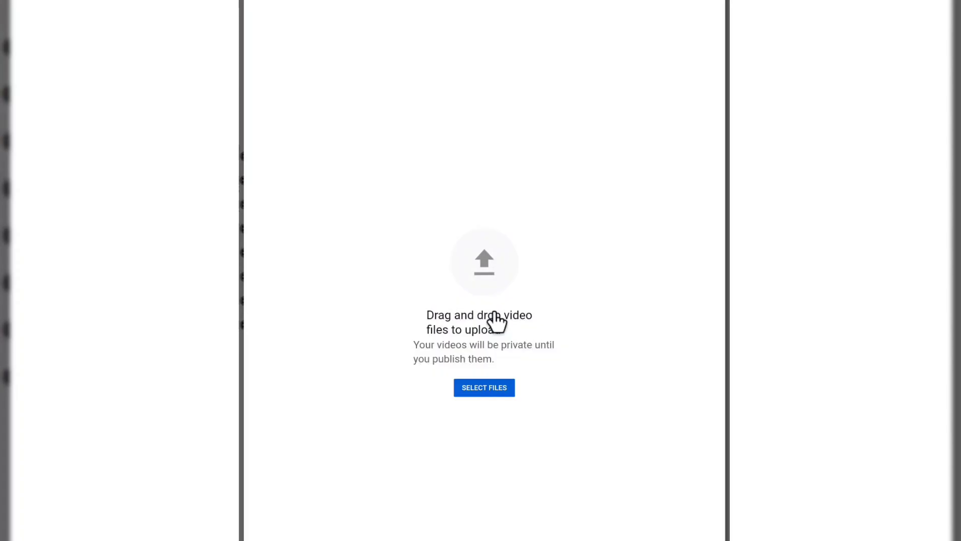
pyautogui.click(507, 268)
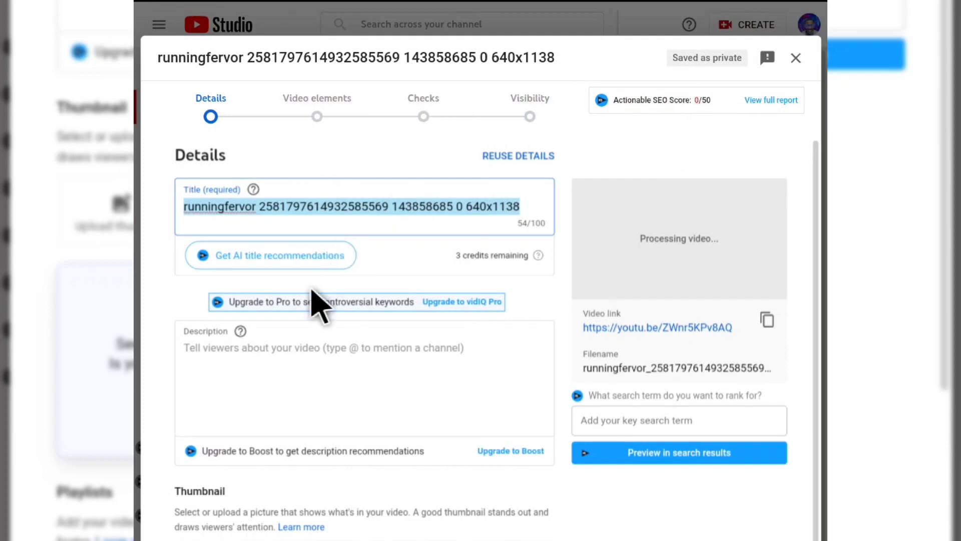
# Request vidIQ AI title recommendations for the upload and scroll down the Details page
pyautogui.click(276, 259)
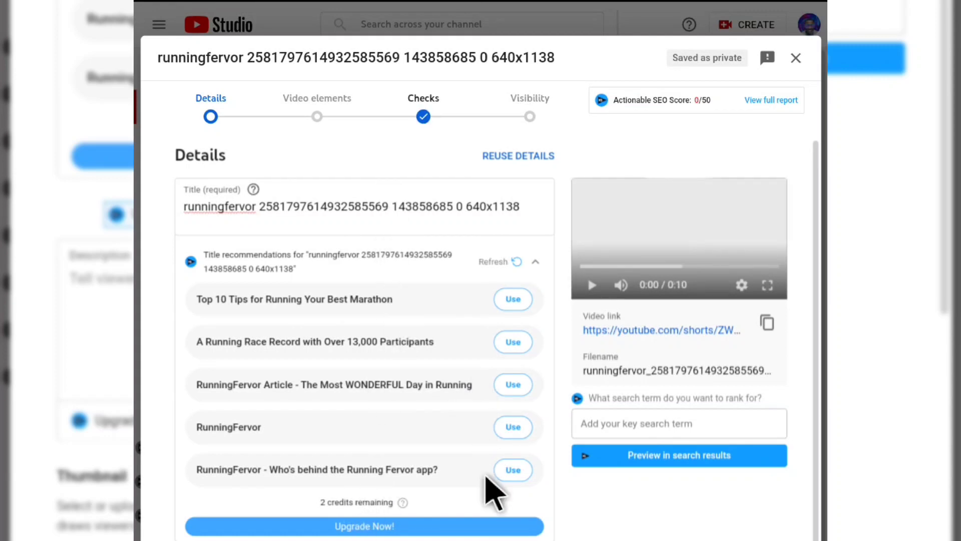
pyautogui.scroll(-3, 488, 486)
pyautogui.scroll(-8, 407, 478)
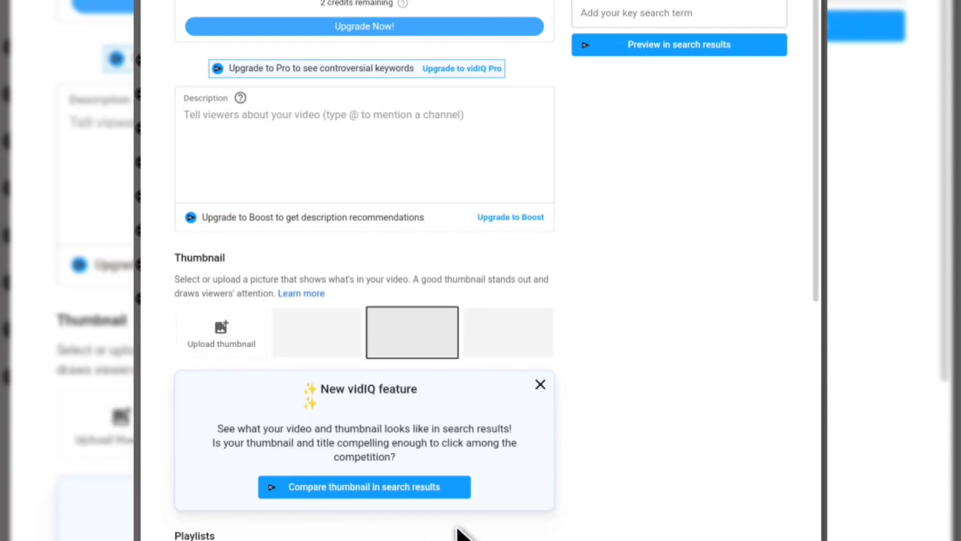
pyautogui.scroll(-7, 457, 530)
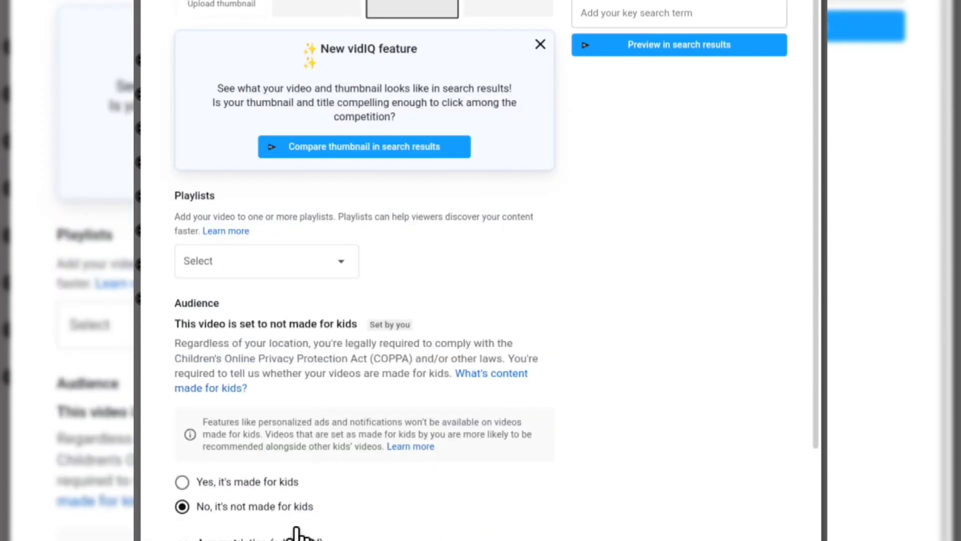
pyautogui.scroll(-4, 299, 533)
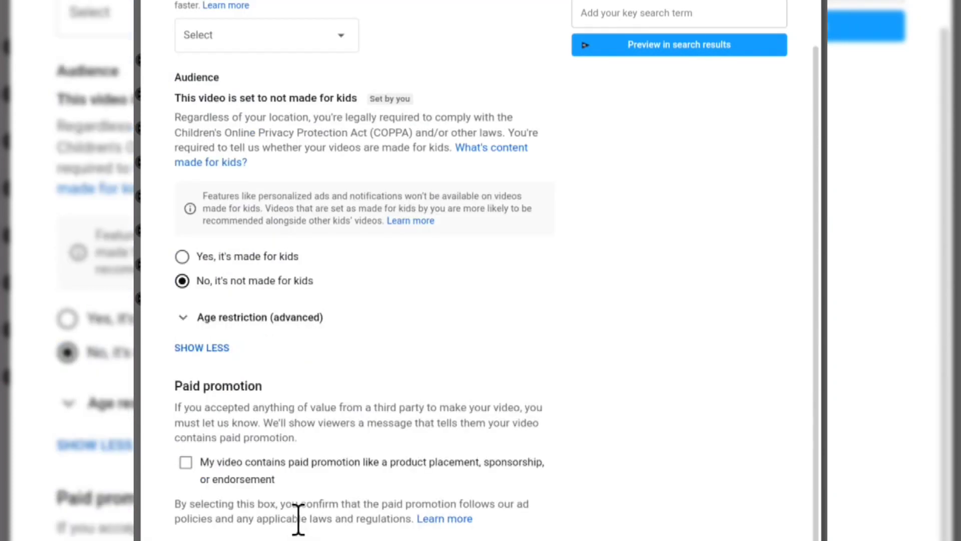
pyautogui.scroll(-2, 300, 517)
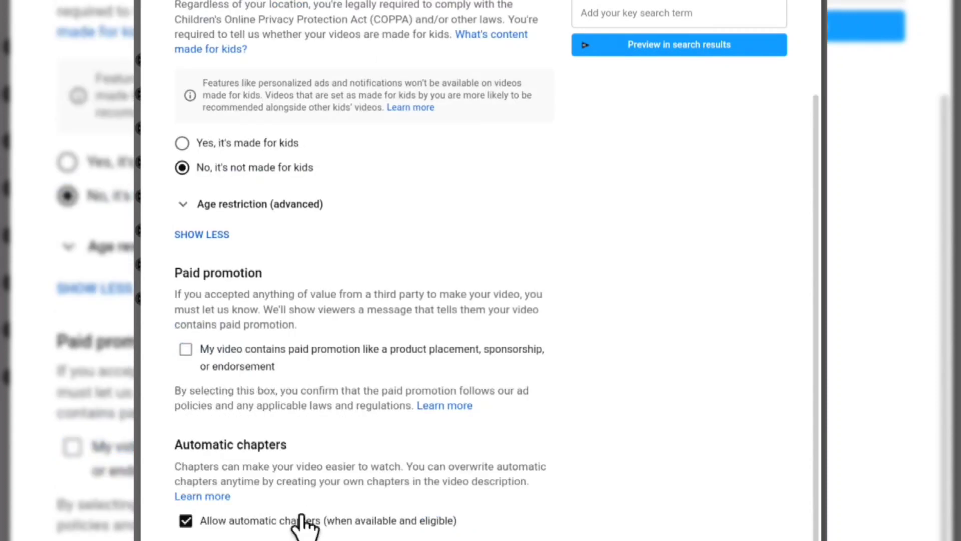
pyautogui.scroll(-3, 305, 524)
pyautogui.scroll(-6, 340, 459)
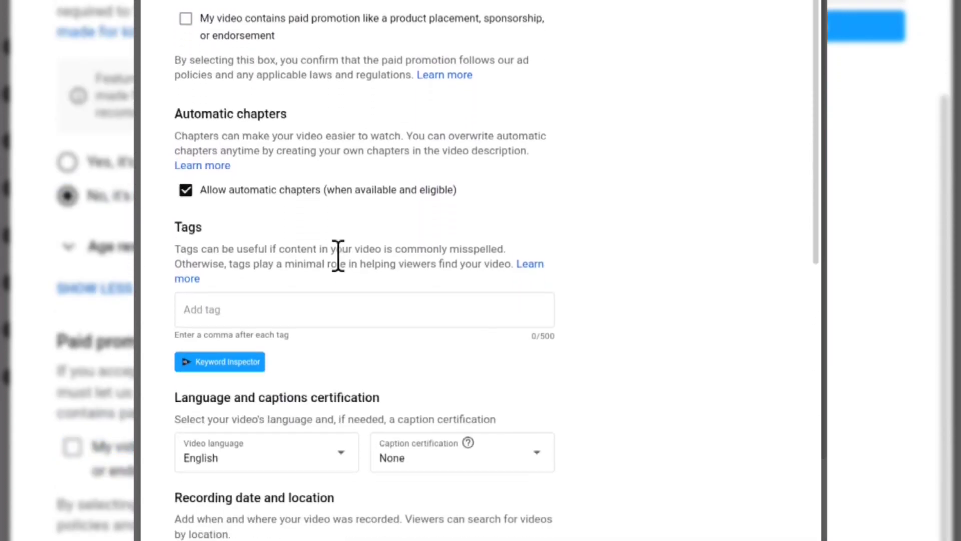
pyautogui.click(230, 268)
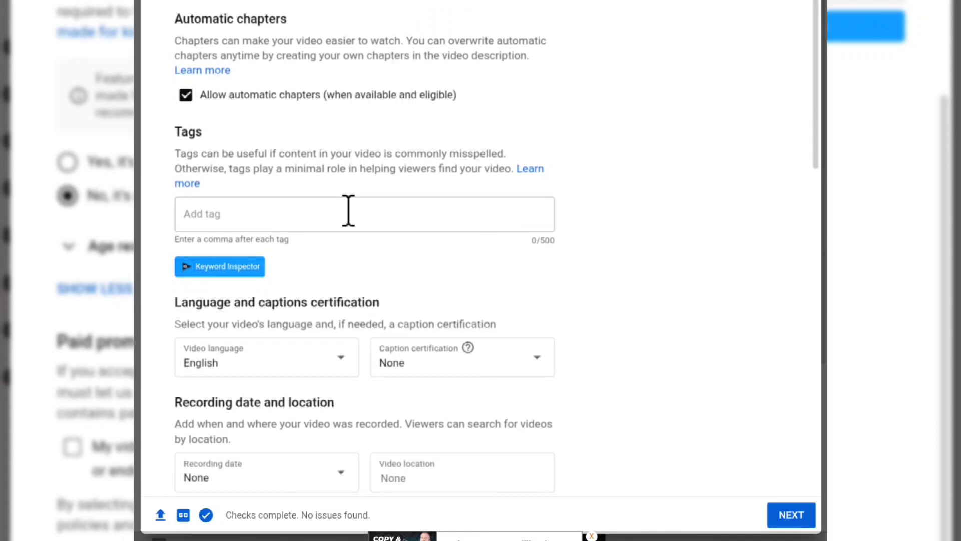
pyautogui.scroll(-2, 365, 250)
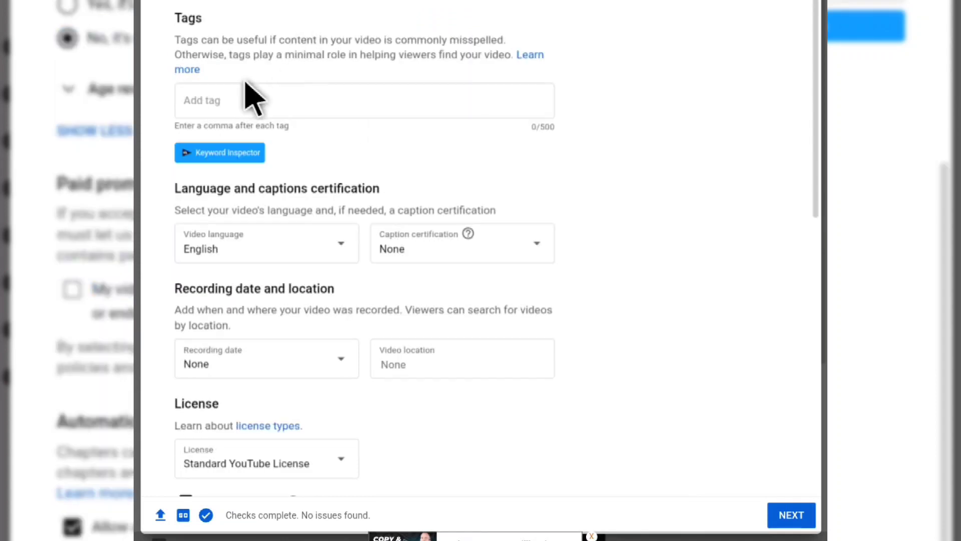
# Paste the copied PayPal tags into the Tags field, filling 483 of 500 characters
pyautogui.click(234, 98)
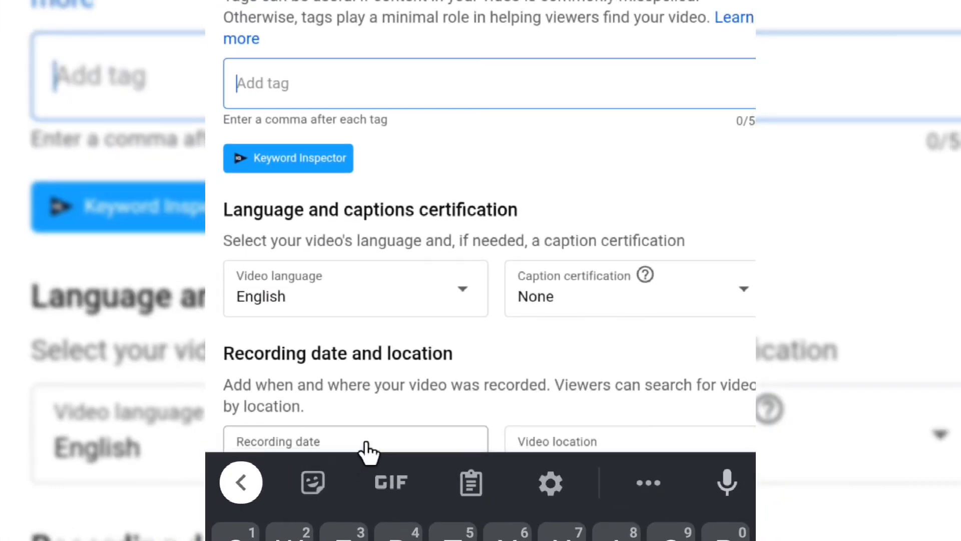
pyautogui.click(534, 73)
pyautogui.click(270, 30)
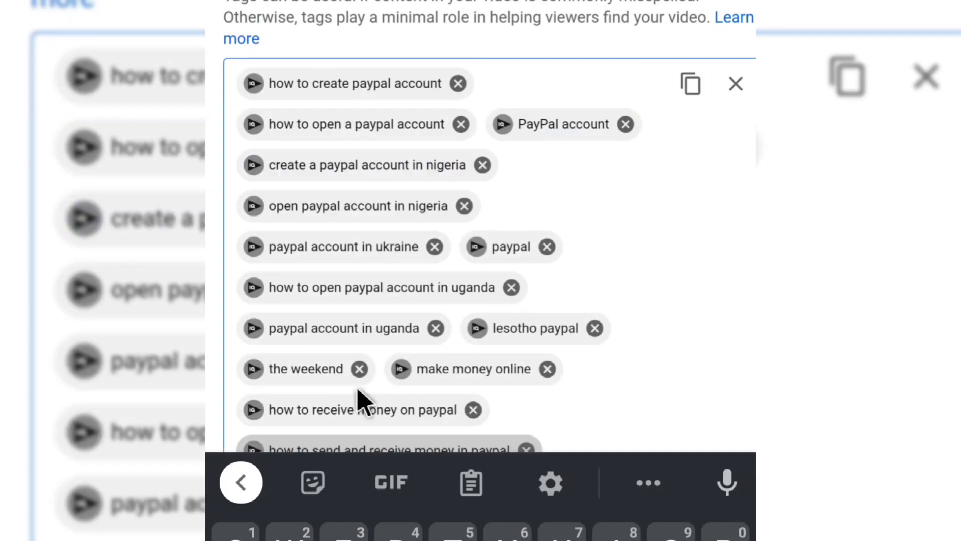
pyautogui.scroll(-8, 279, 146)
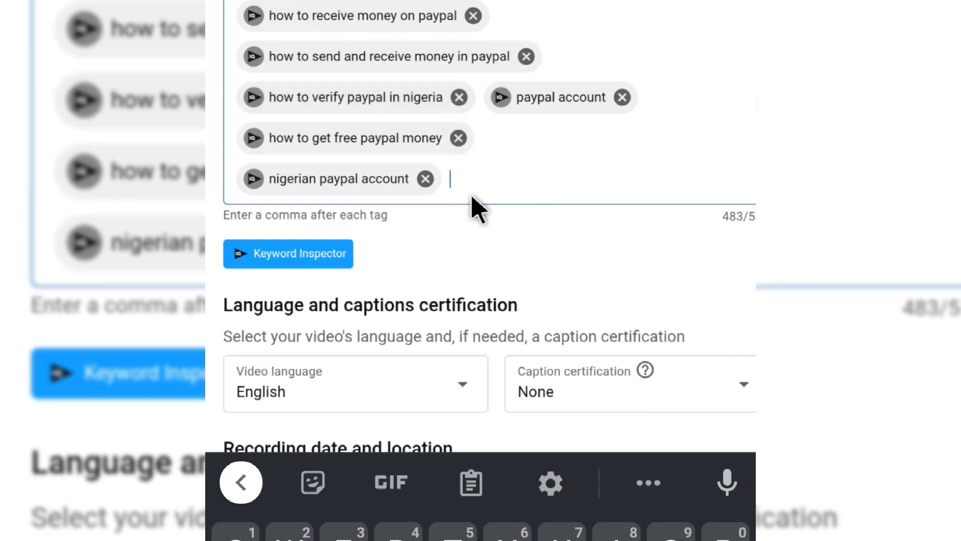
pyautogui.scroll(-2, 433, 314)
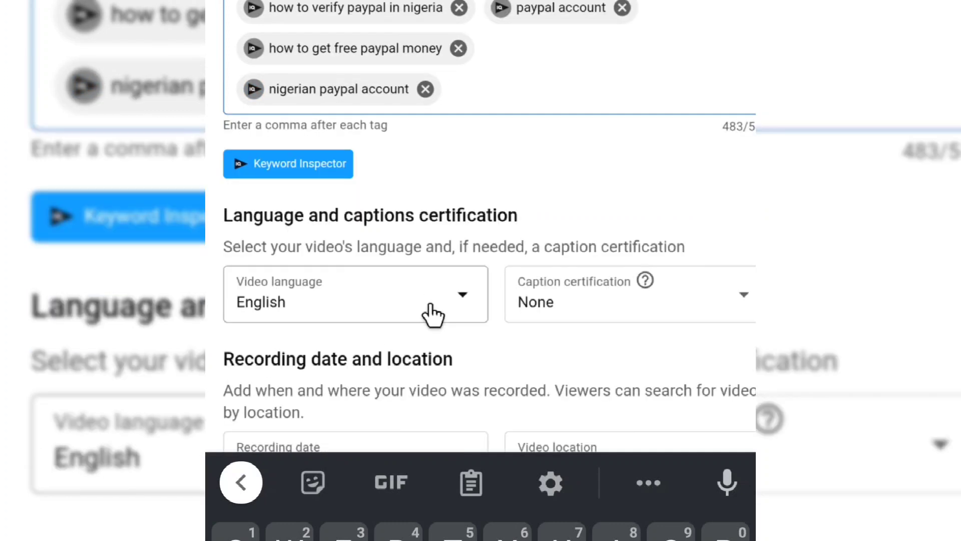
pyautogui.scroll(-5, 433, 314)
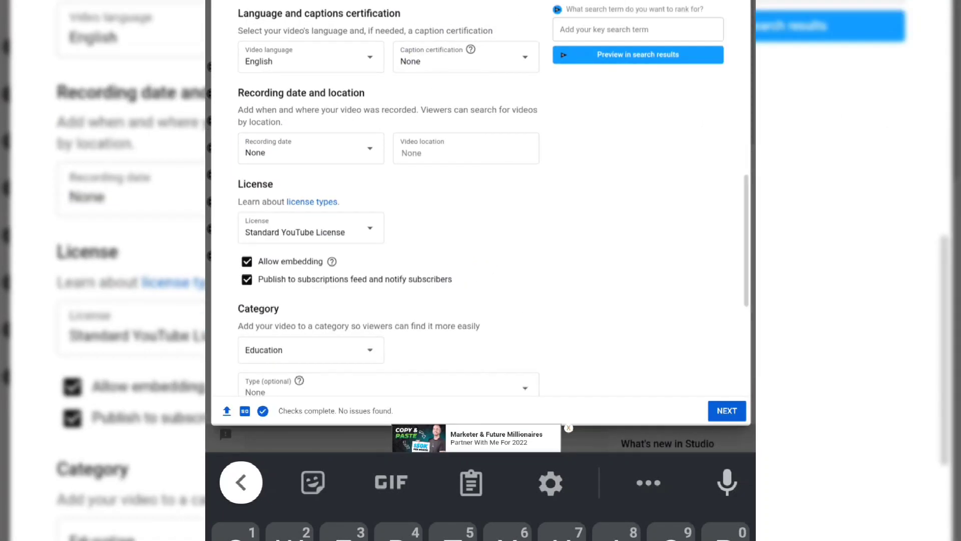
pyautogui.scroll(8, 390, 60)
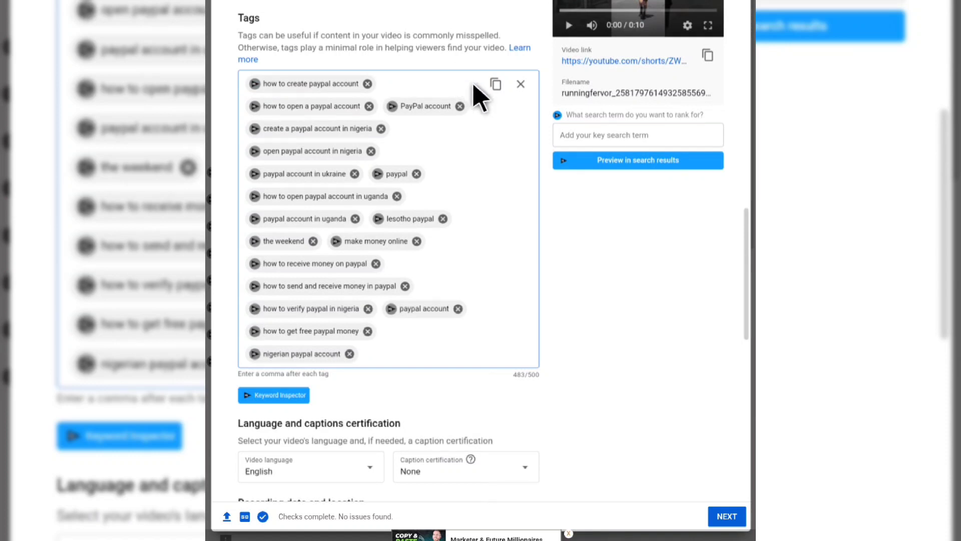
pyautogui.scroll(-2, 440, 318)
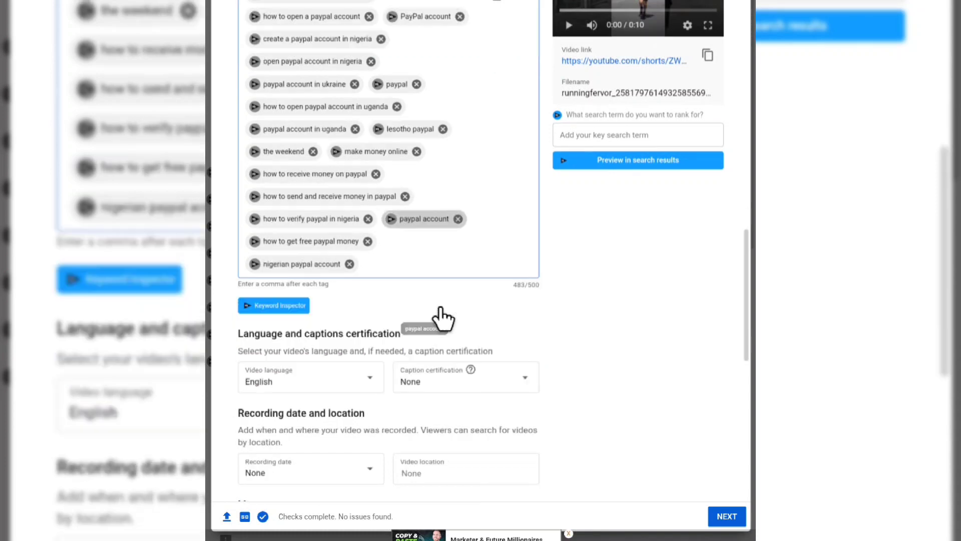
pyautogui.scroll(-2, 439, 318)
pyautogui.scroll(-3, 443, 320)
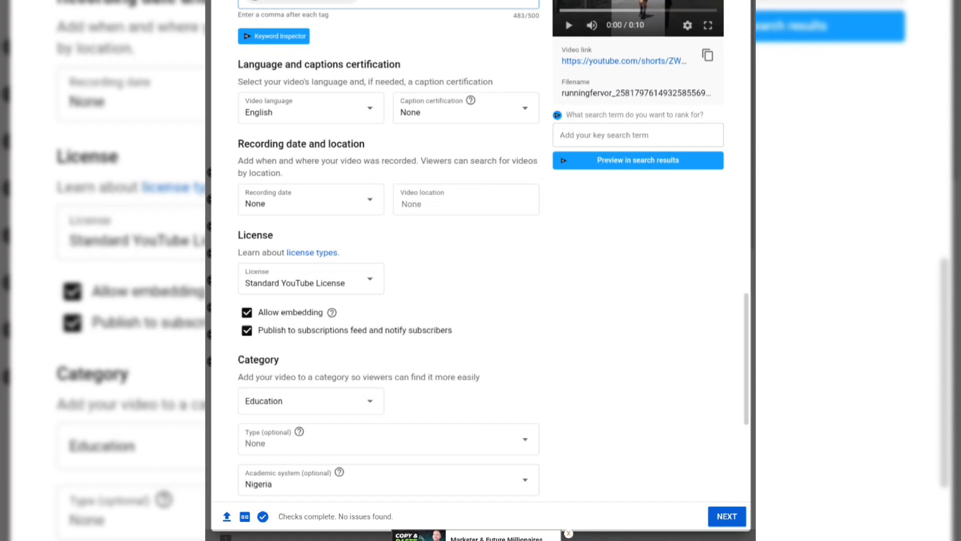
pyautogui.scroll(-3, 401, 366)
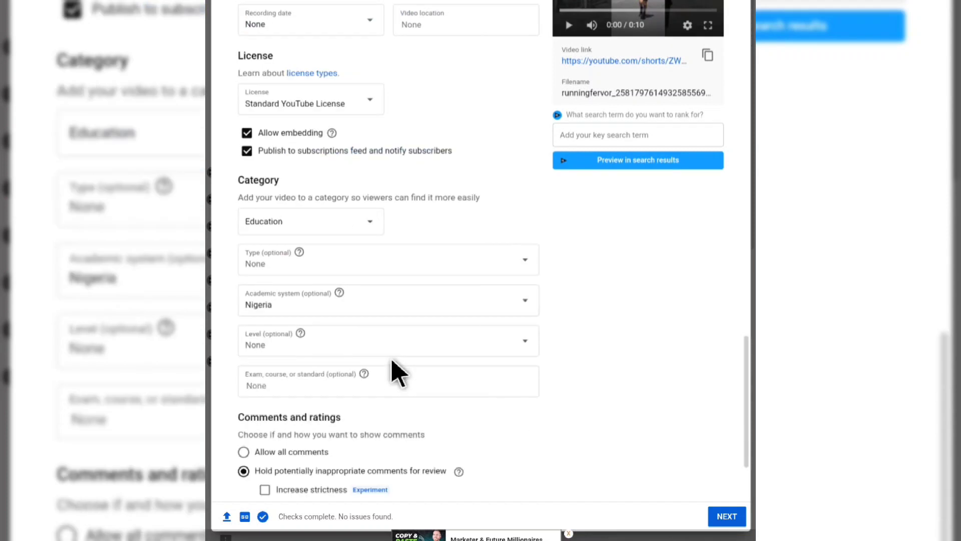